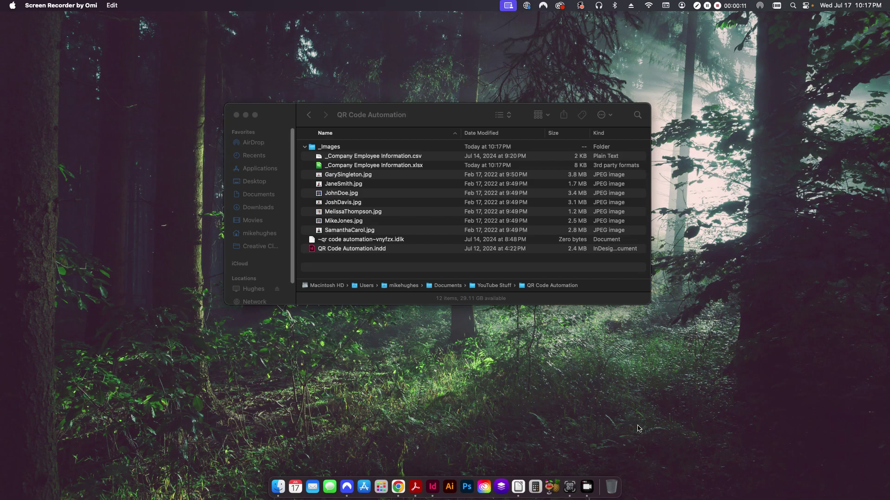
# Switch from Finder to the QR Code Automation.indd business-card layout in InDesign
pyautogui.click(433, 486)
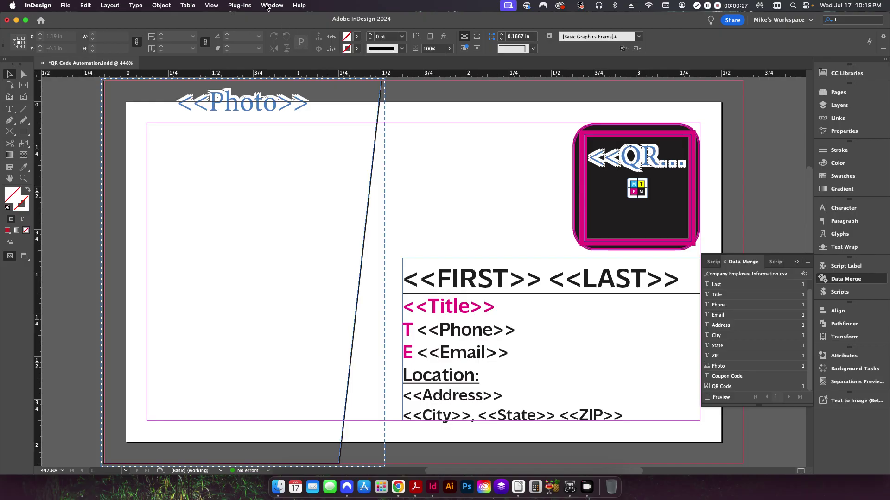
pyautogui.click(267, 6)
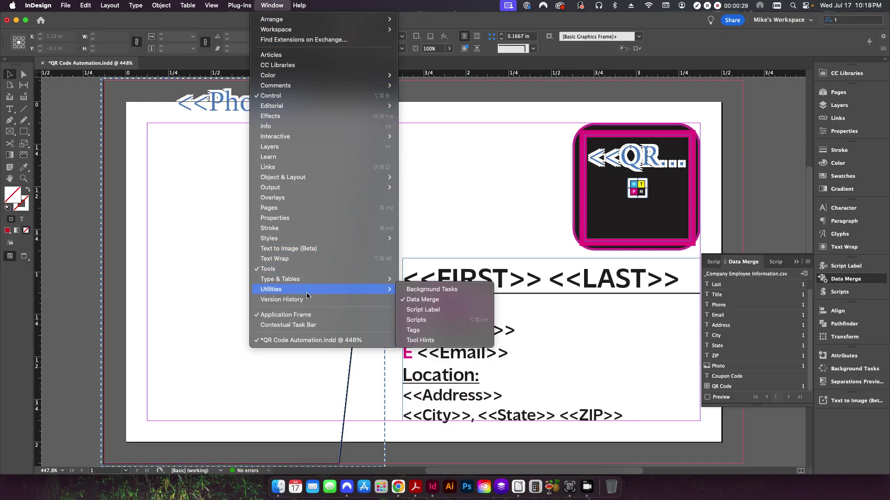
pyautogui.moveTo(371, 289)
pyautogui.click(423, 300)
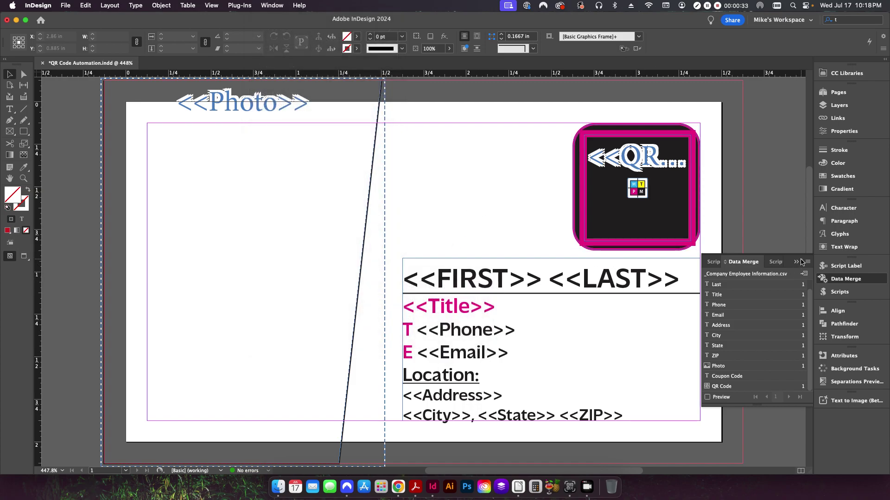
pyautogui.click(807, 262)
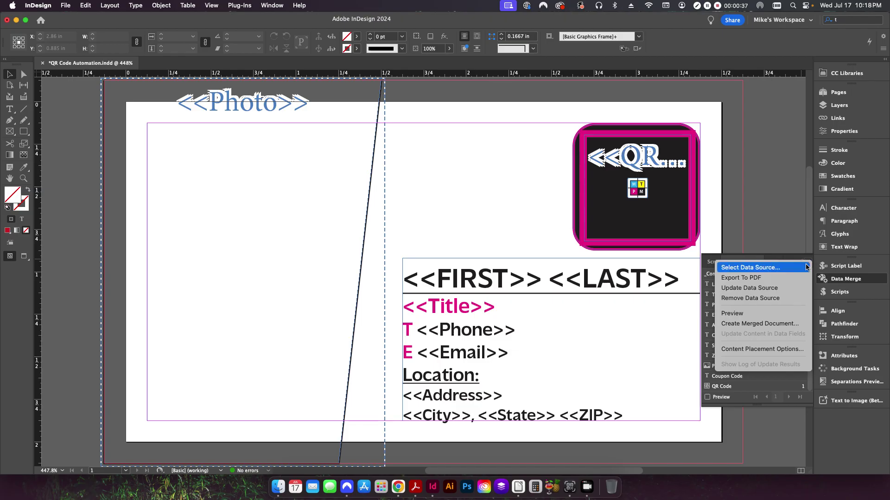
pyautogui.click(785, 246)
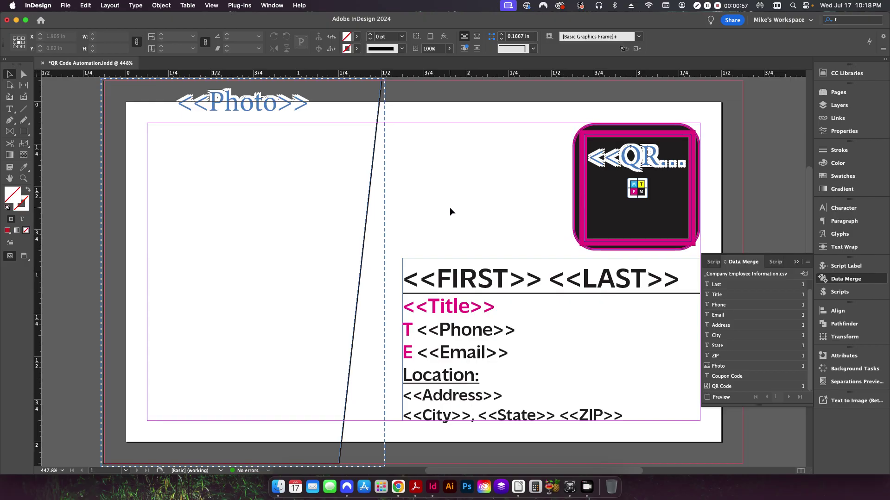
pyautogui.click(242, 273)
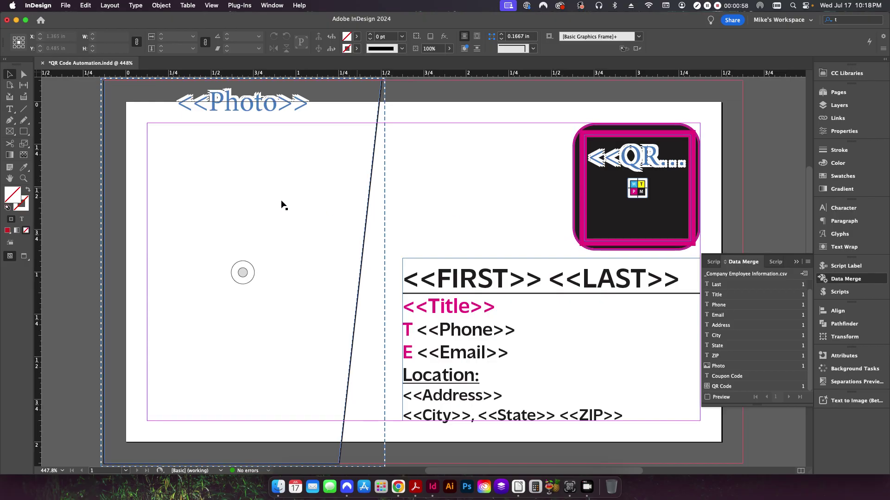
pyautogui.click(257, 169)
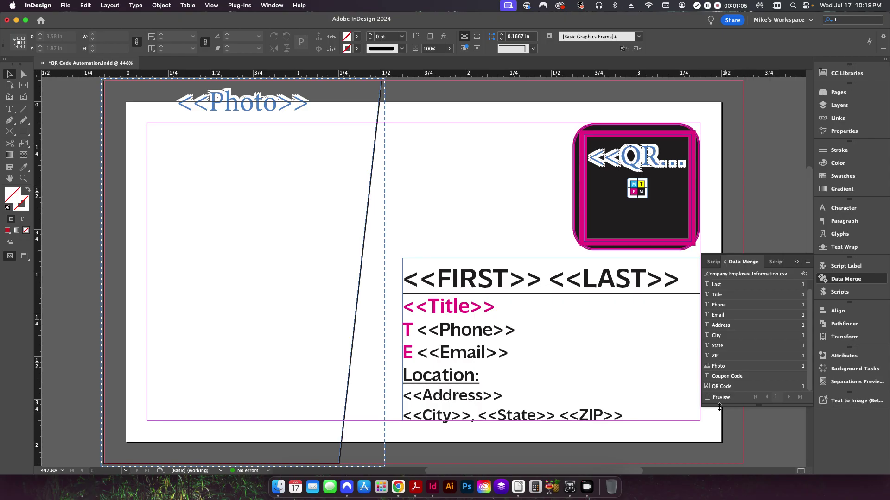
# Preview employee record 1 on the card in Preview screen mode, with no guides or frame edges
pyautogui.click(708, 397)
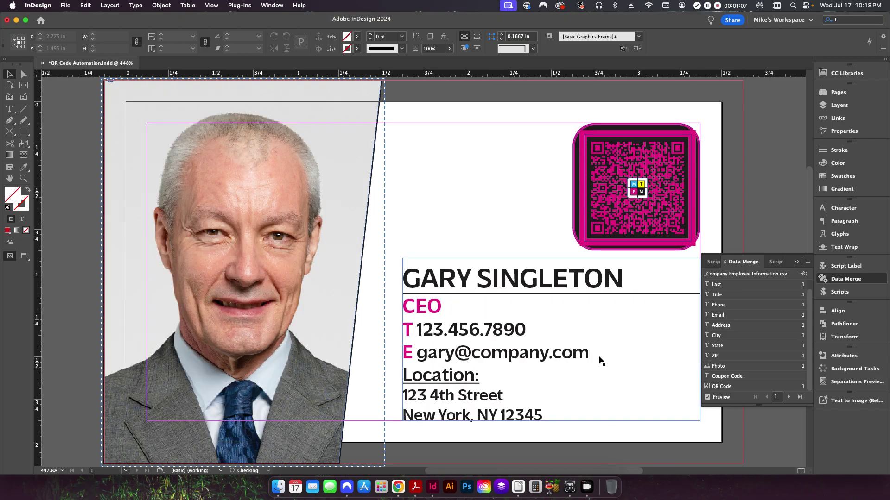
pyautogui.press('w')
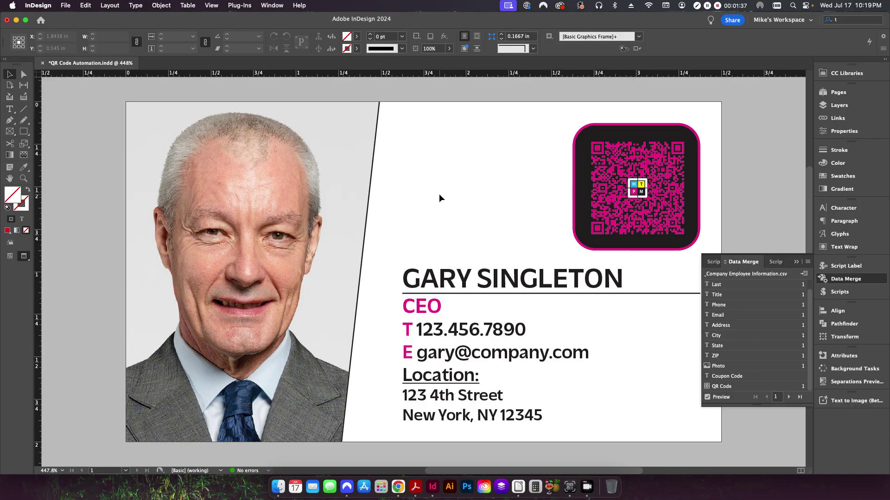
# Draw a small square frame beside the magenta QR box
pyautogui.press('l')
pyautogui.moveTo(422, 155); pyautogui.dragTo(537, 239)
pyautogui.rightClick(473, 227)
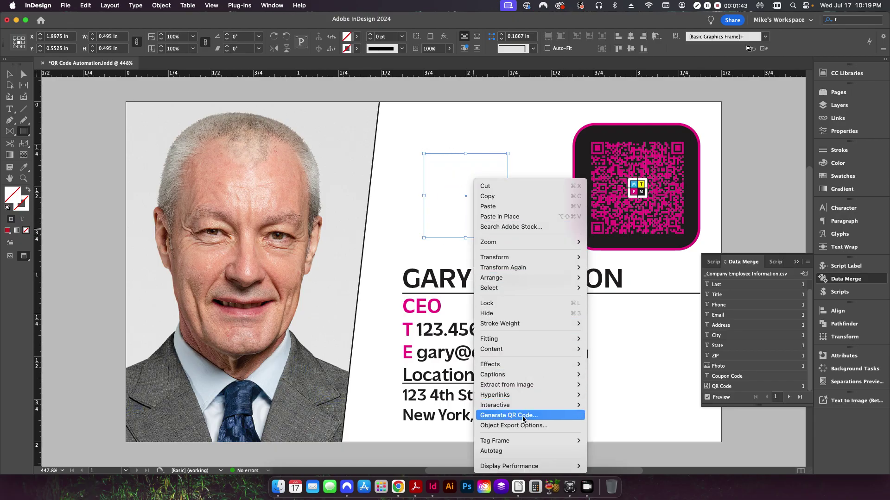
# Generate a plain black Business Card QR code filling the 0.495 in frame
pyautogui.click(508, 415)
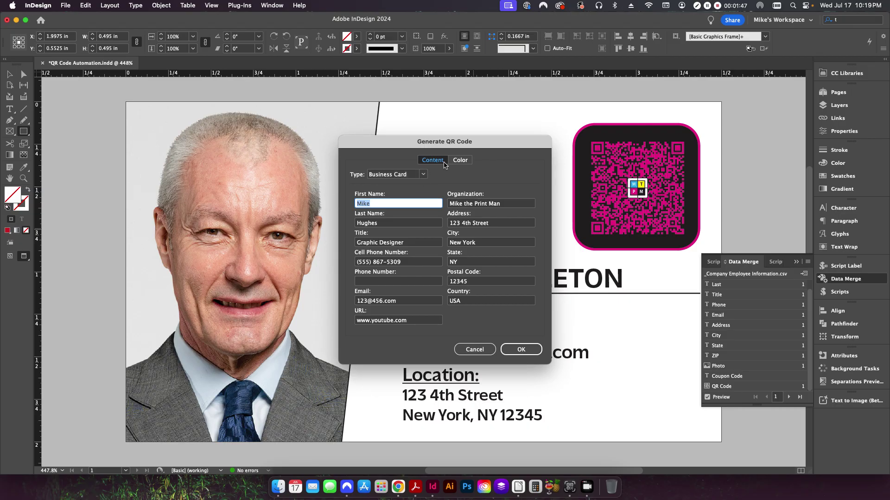
pyautogui.click(424, 175)
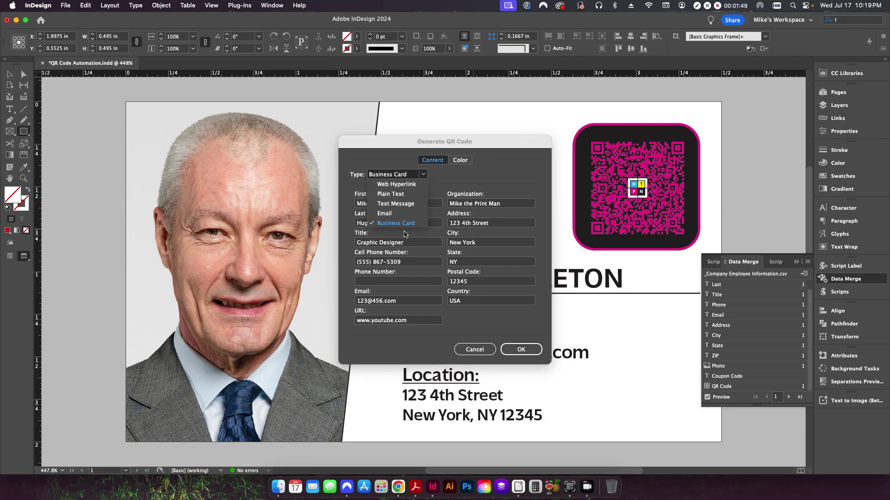
pyautogui.click(390, 225)
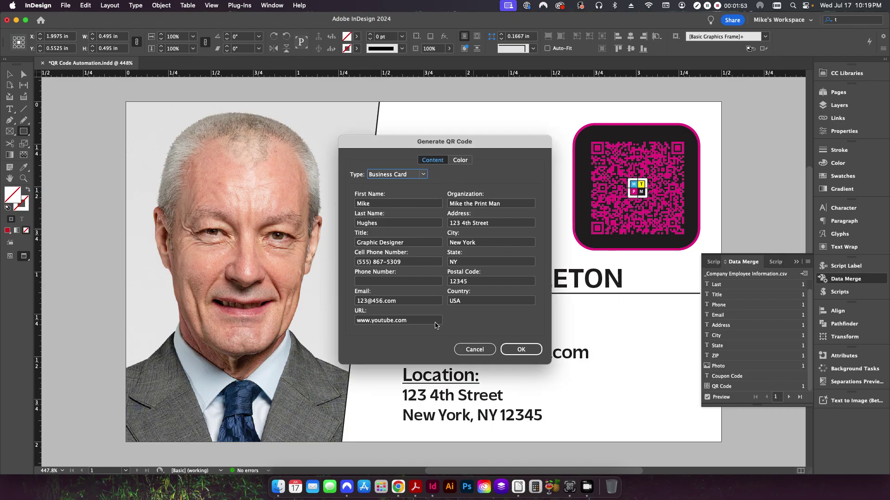
pyautogui.click(461, 161)
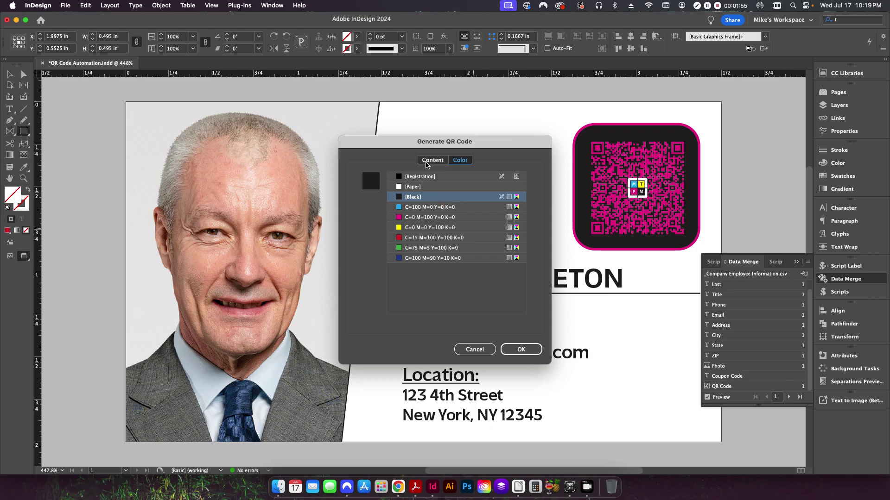
pyautogui.click(432, 160)
pyautogui.click(522, 350)
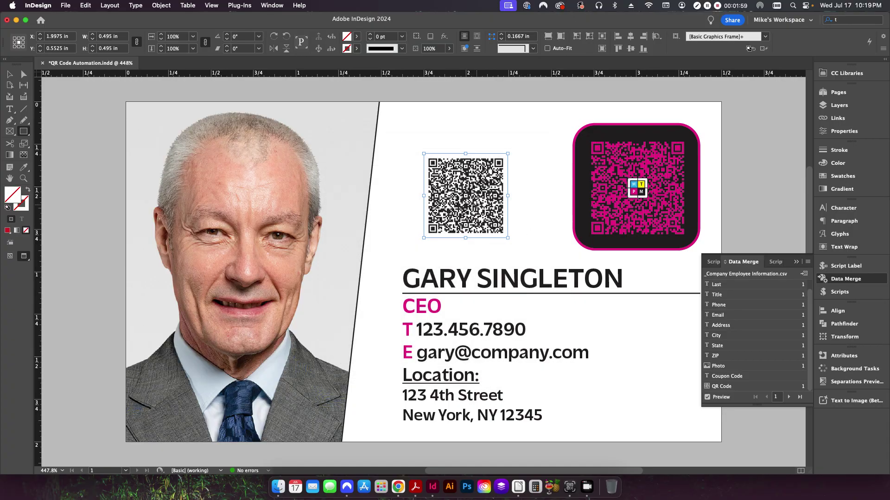
pyautogui.moveTo(476, 204)
pyautogui.moveTo(607, 202)
pyautogui.click(9, 73)
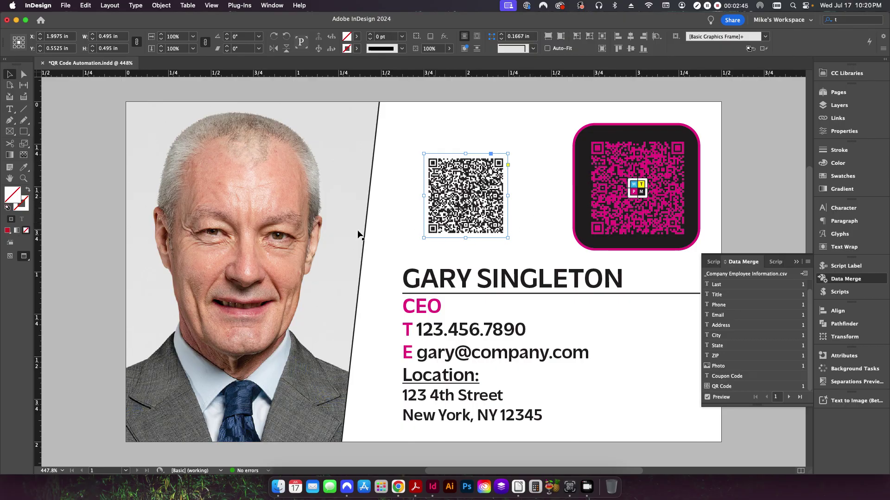
# Delete the sample black QR code and preview employee records 2 through 6
pyautogui.press('Delete')
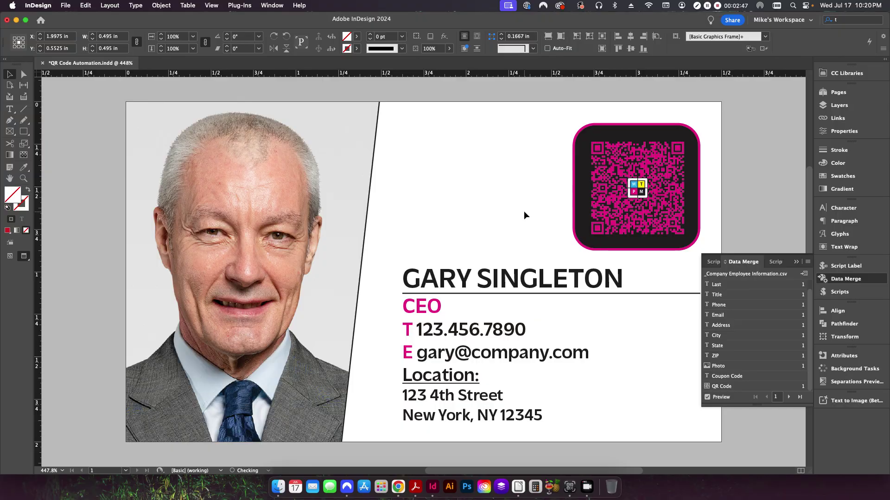
pyautogui.click(788, 397)
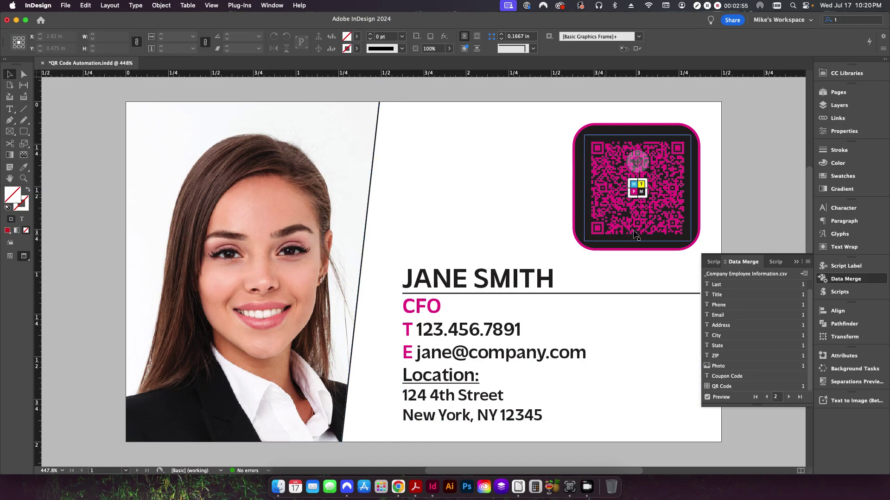
pyautogui.click(788, 397)
pyautogui.click(787, 397)
pyautogui.click(787, 397)
pyautogui.click(787, 397)
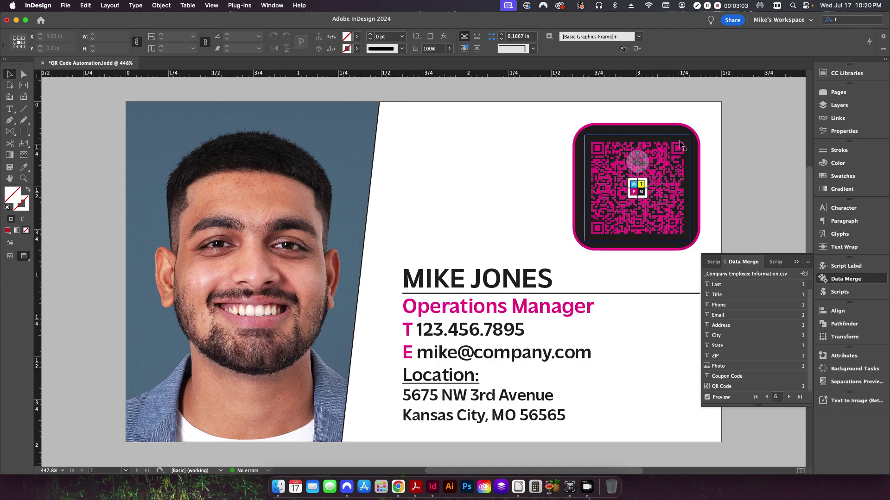
# Step back through records 5 to 1, forward to record 3, then turn preview off
pyautogui.click(765, 397)
pyautogui.click(765, 398)
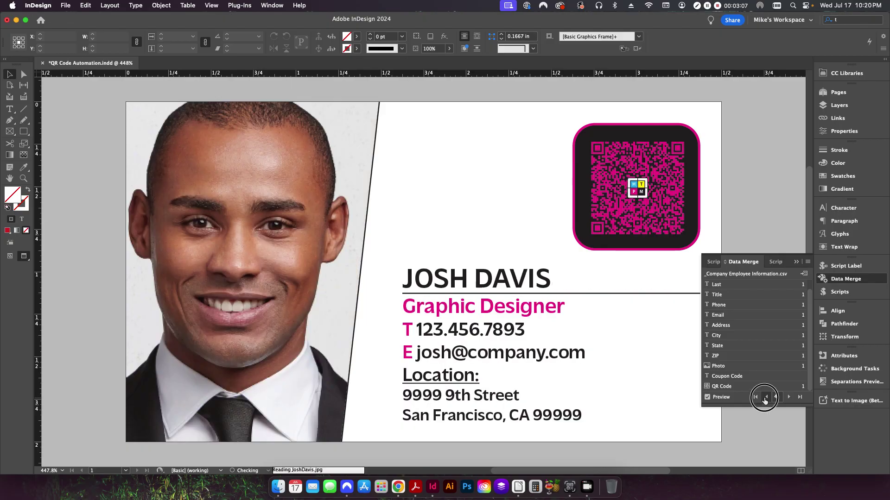
pyautogui.click(766, 398)
pyautogui.click(764, 397)
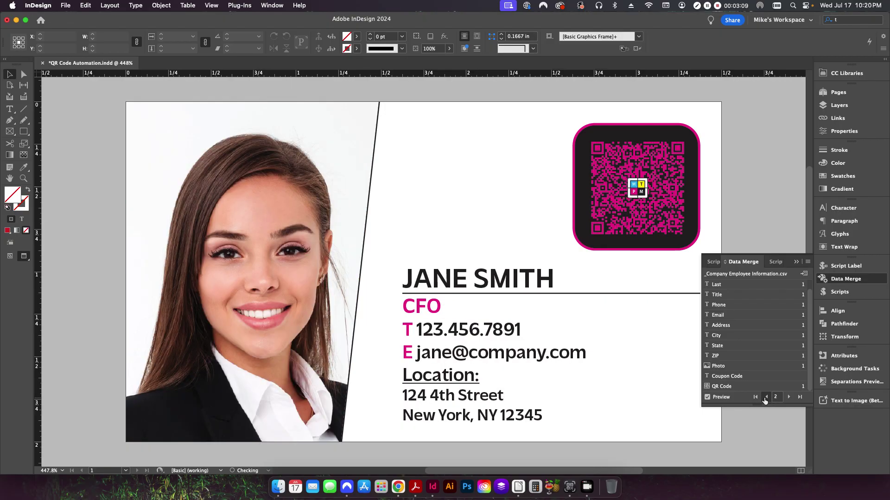
pyautogui.click(765, 398)
pyautogui.click(788, 397)
pyautogui.click(788, 397)
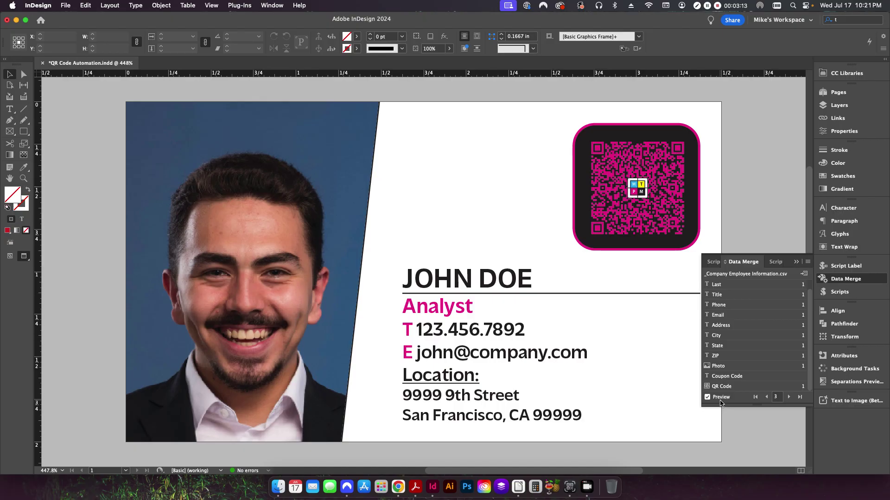
pyautogui.click(720, 399)
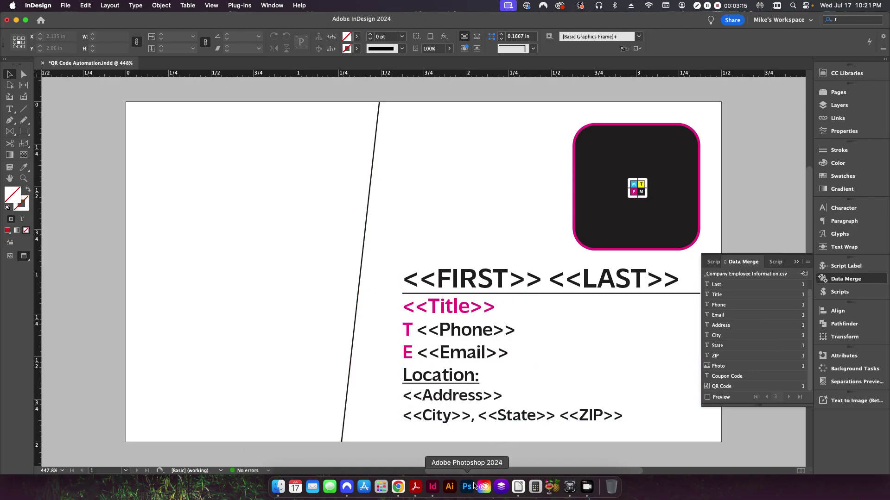
pyautogui.click(519, 486)
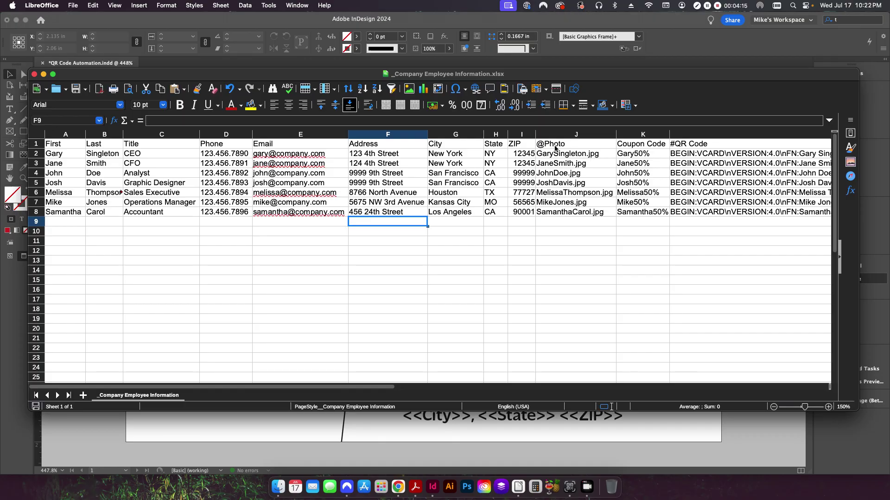
pyautogui.click(513, 442)
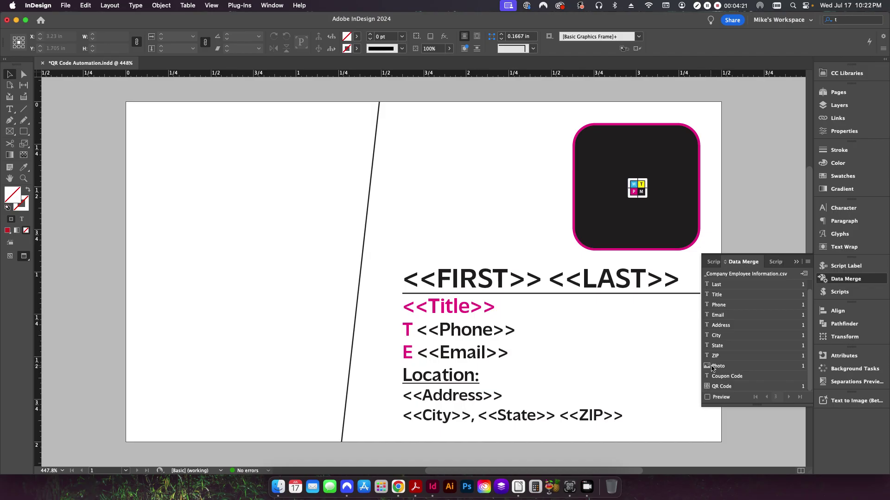
# Review the #QR Code header and L2 vCard formula, then show Wikipedia's vCard article
pyautogui.click(518, 486)
pyautogui.click(685, 145)
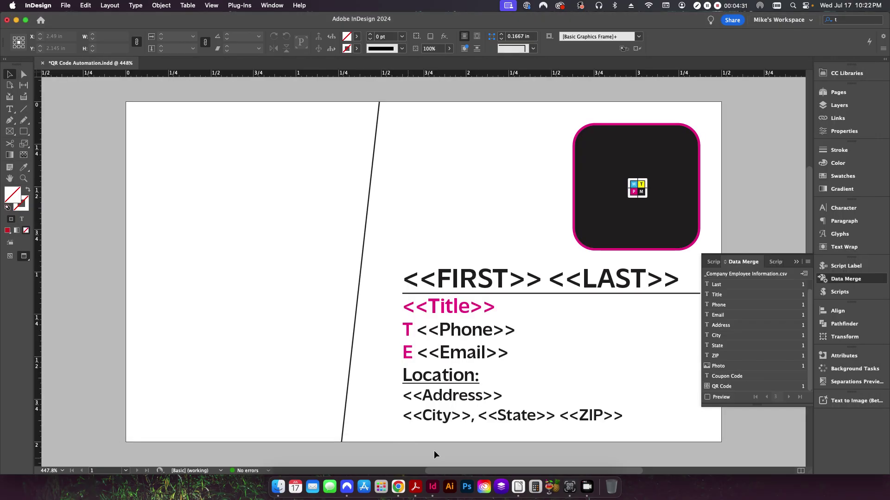
pyautogui.click(408, 460)
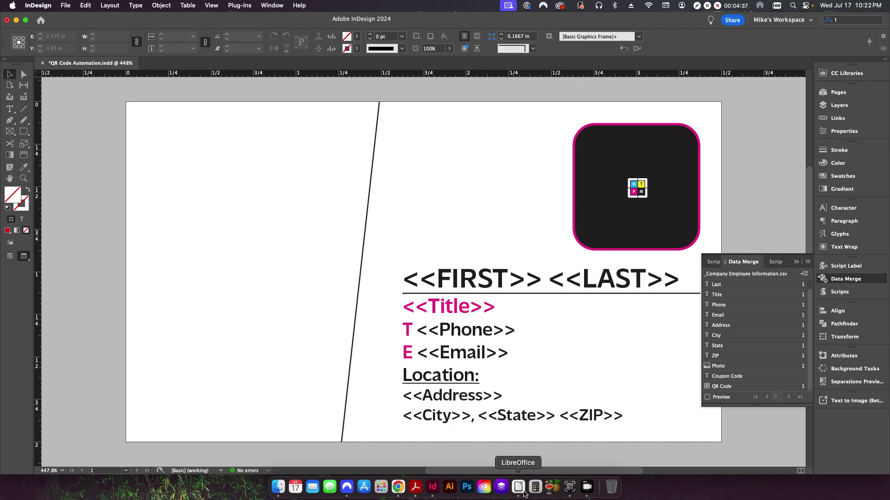
pyautogui.click(518, 487)
pyautogui.press('Down')
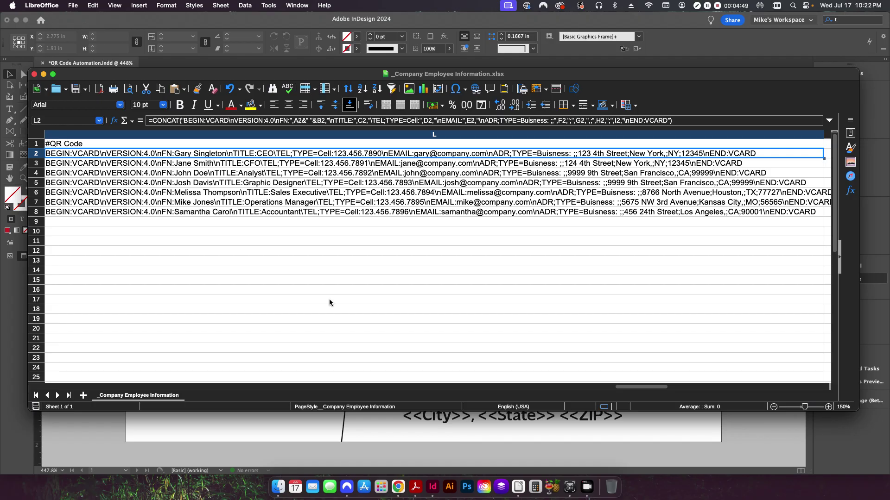
pyautogui.click(397, 487)
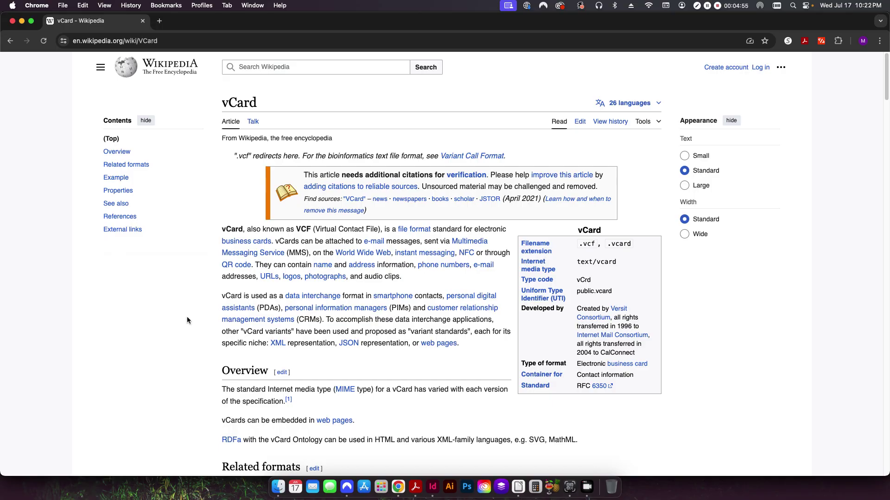
pyautogui.scroll(-10, 188, 316)
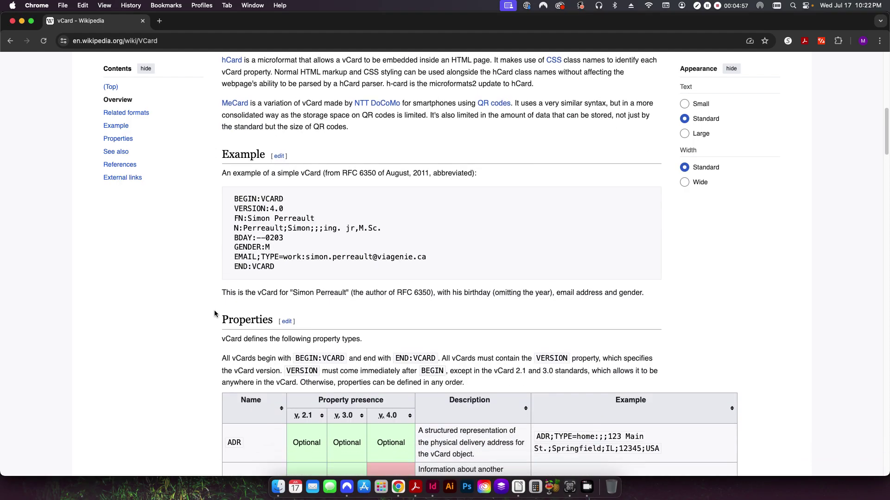
pyautogui.moveTo(234, 198); pyautogui.dragTo(278, 268)
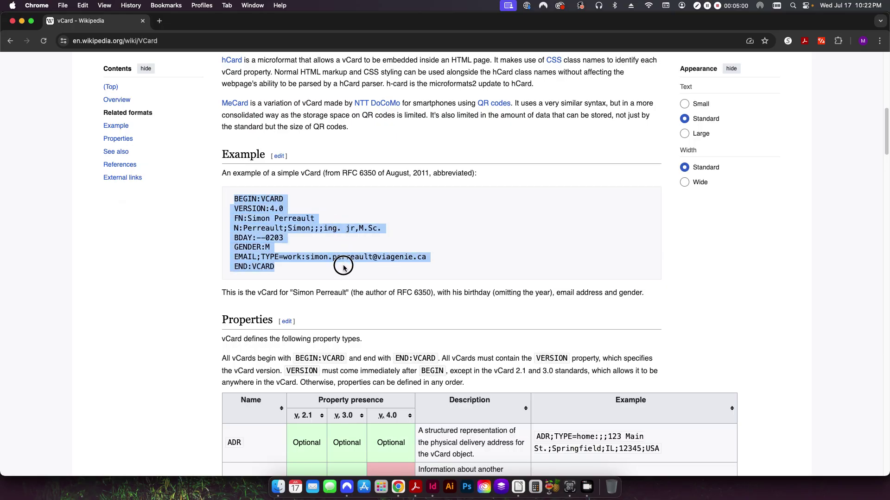
pyautogui.click(200, 251)
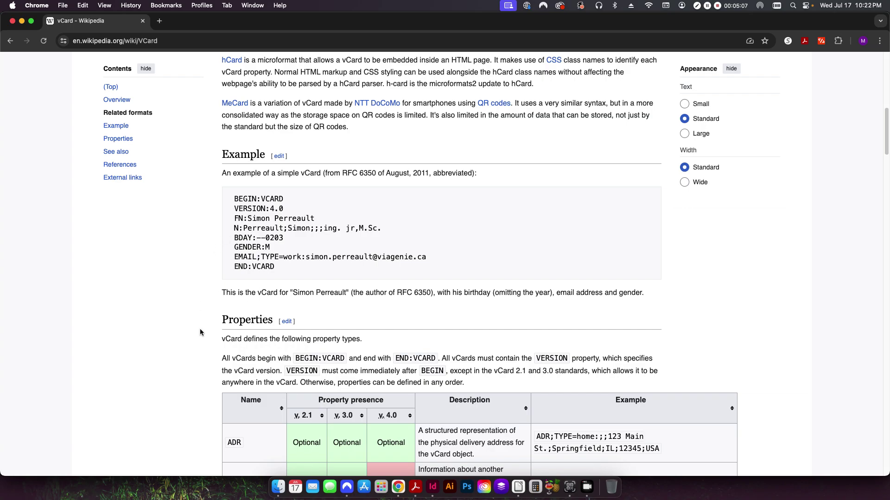
pyautogui.scroll(-5, 187, 280)
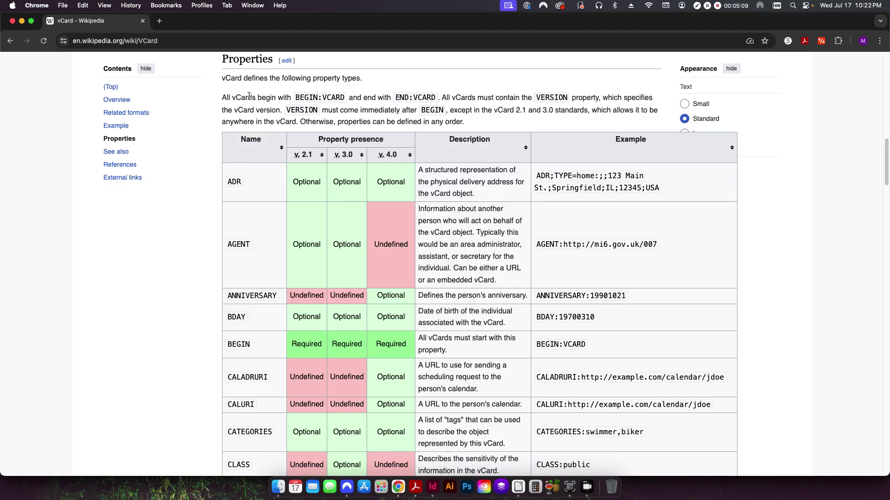
pyautogui.scroll(-2, 207, 299)
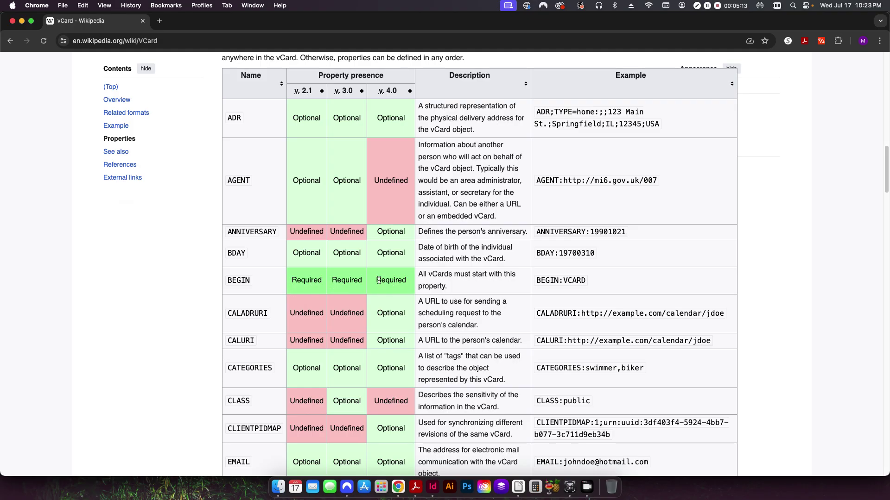
pyautogui.scroll(10, 204, 305)
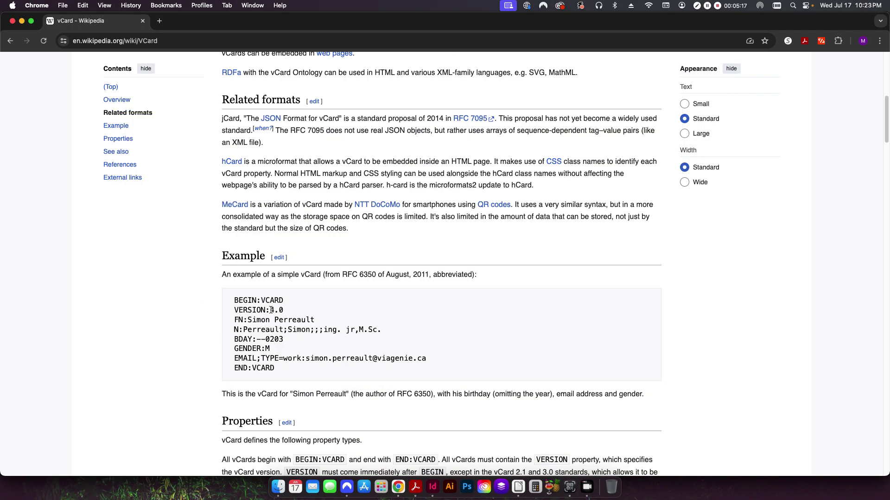
pyautogui.moveTo(270, 310); pyautogui.dragTo(286, 311)
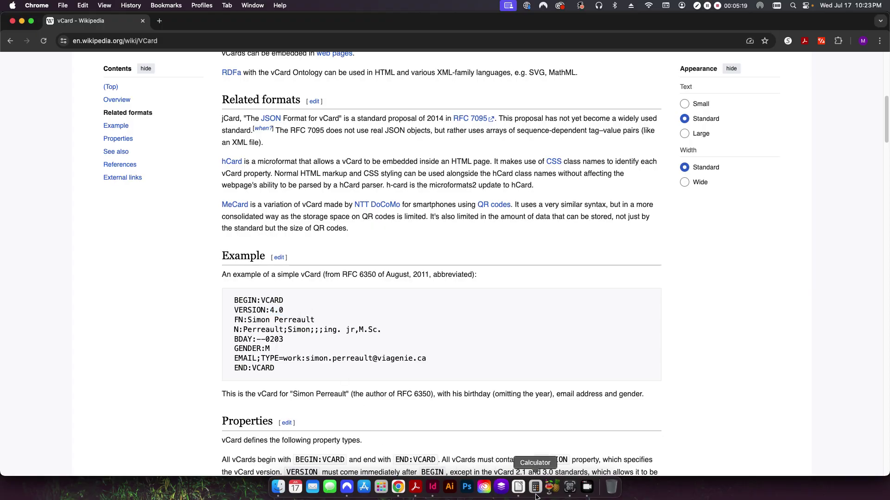
pyautogui.click(518, 486)
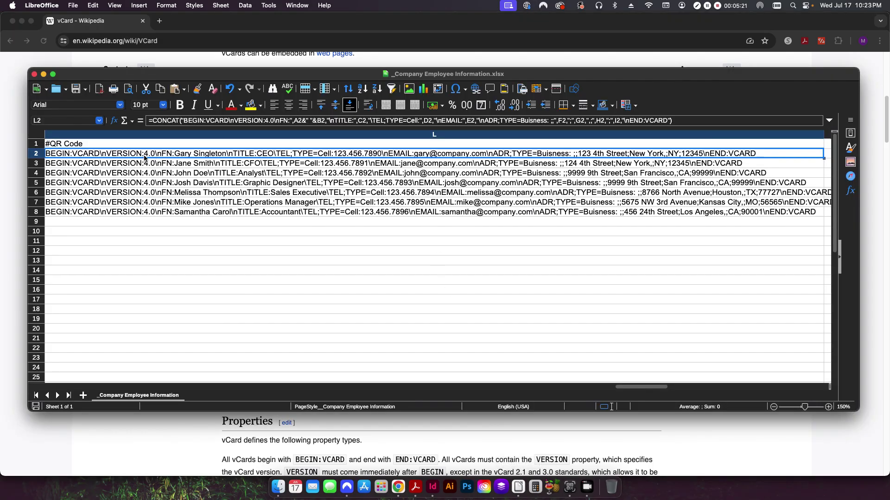
pyautogui.click(162, 446)
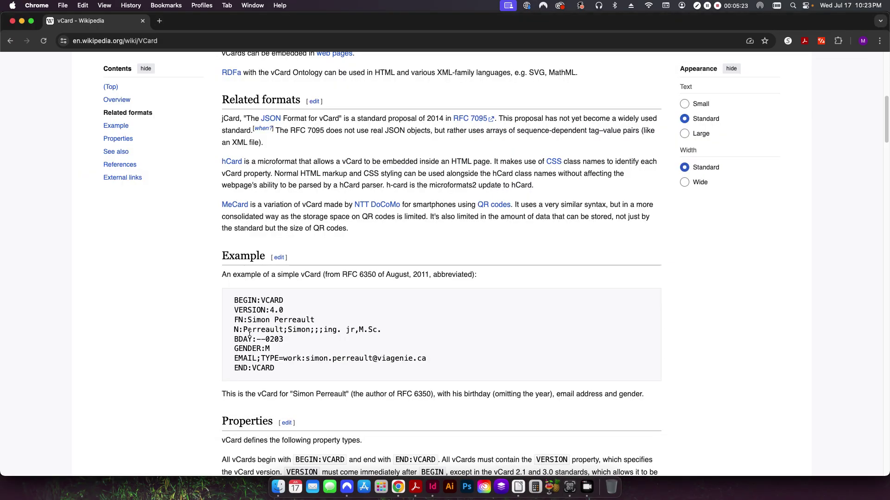
pyautogui.moveTo(231, 299); pyautogui.dragTo(284, 301)
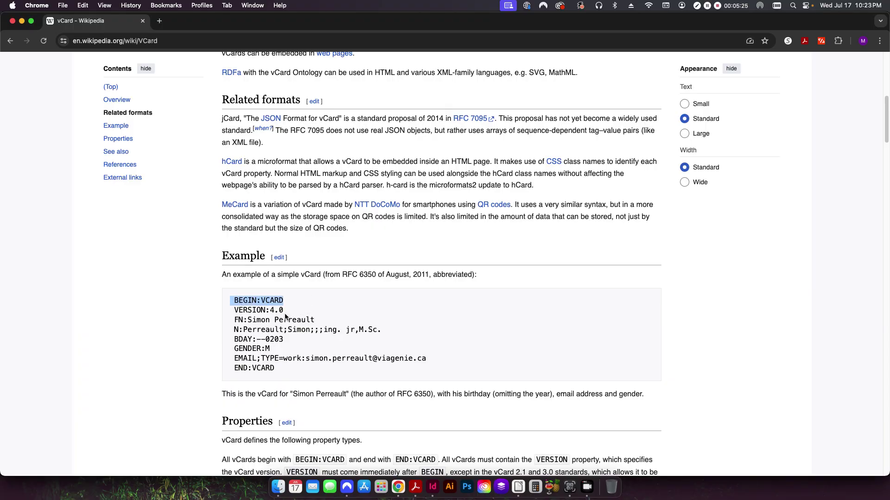
pyautogui.moveTo(232, 310); pyautogui.dragTo(324, 321)
pyautogui.click(242, 326)
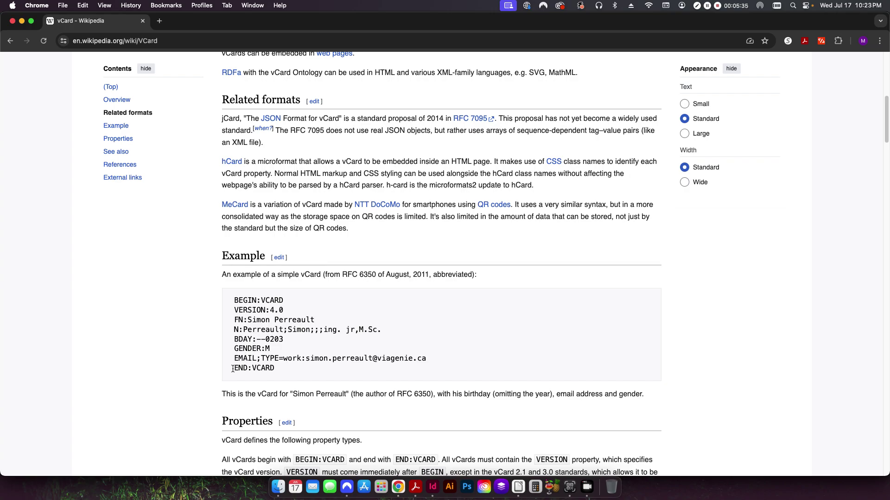
pyautogui.moveTo(233, 368); pyautogui.dragTo(286, 375)
pyautogui.click(269, 377)
pyautogui.scroll(-7, 201, 378)
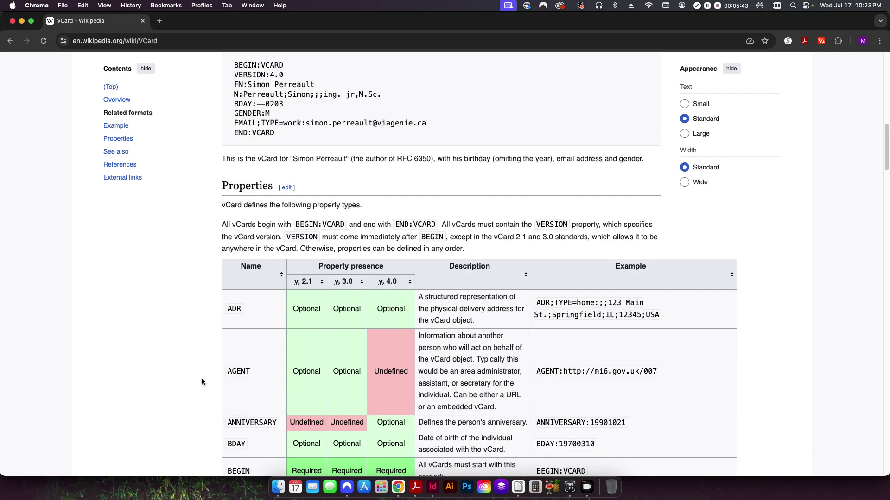
pyautogui.scroll(-10, 202, 380)
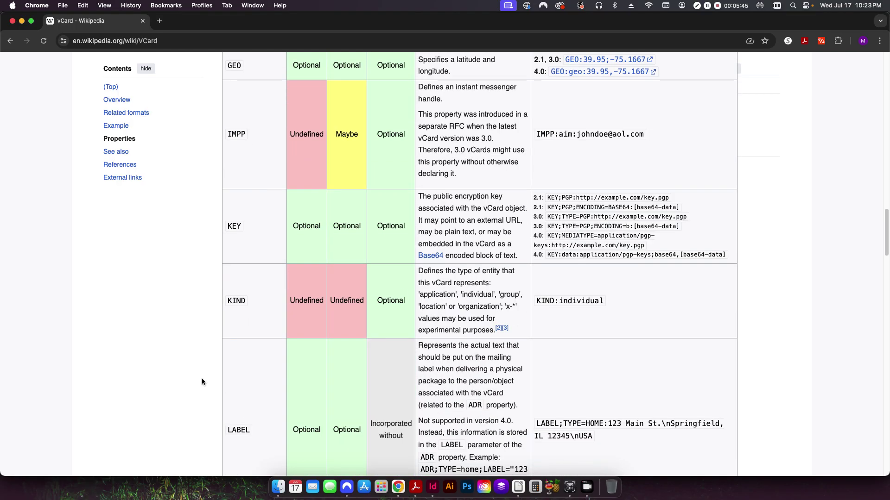
pyautogui.scroll(-12, 202, 381)
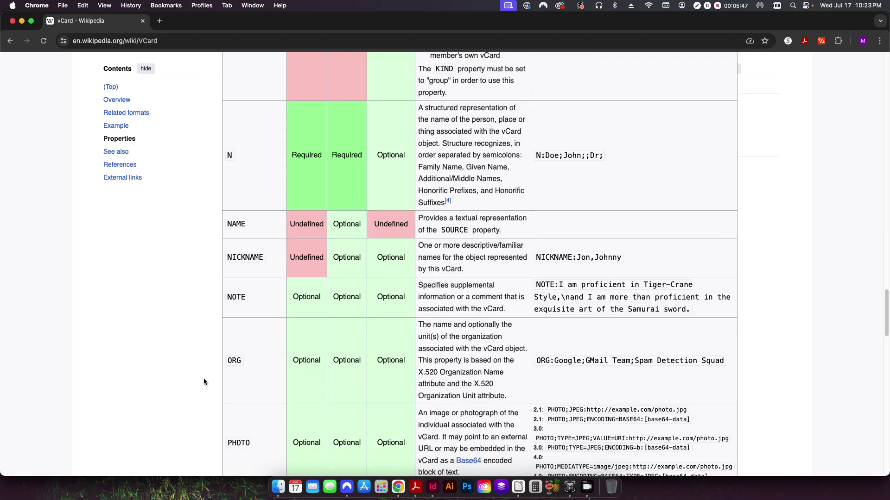
pyautogui.scroll(-2, 204, 381)
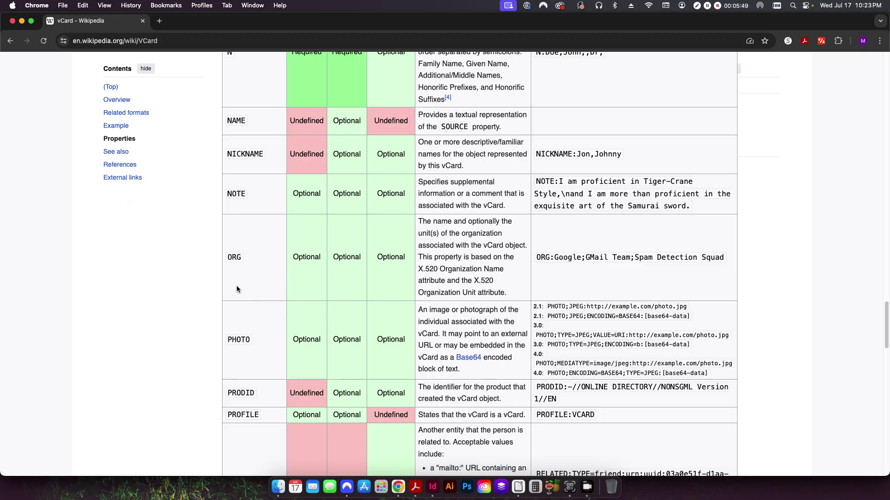
pyautogui.scroll(-5, 220, 287)
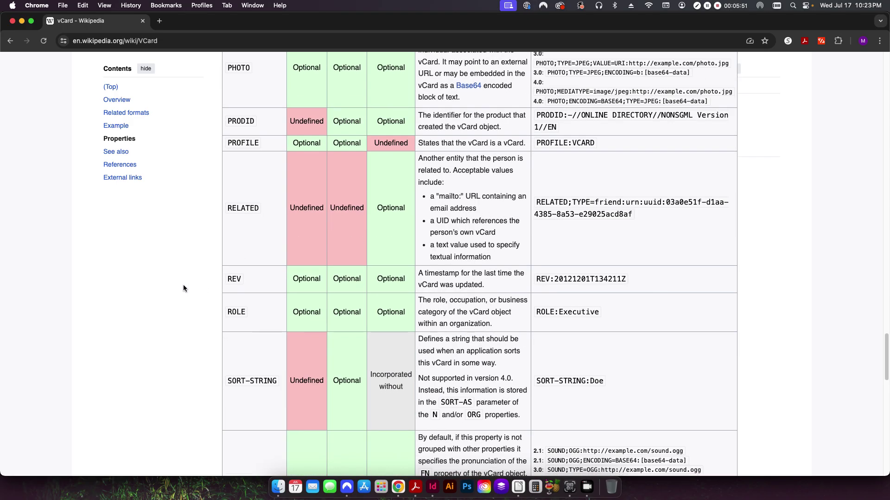
pyautogui.scroll(-5, 183, 285)
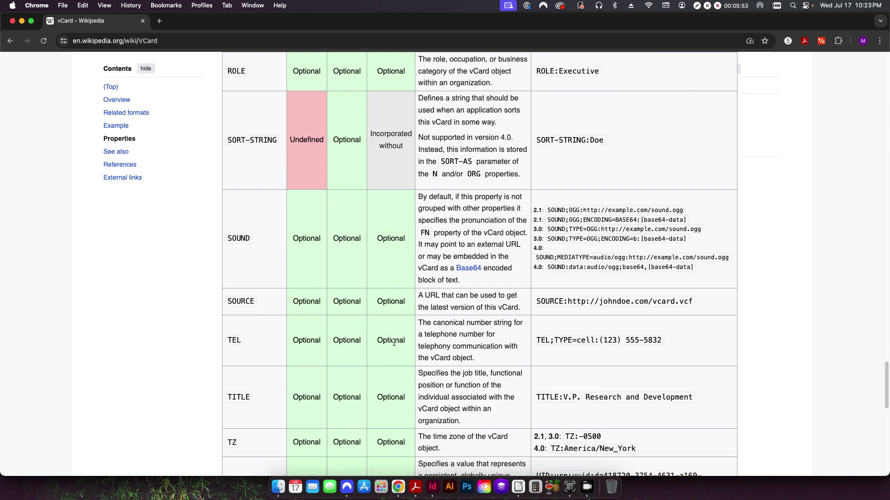
pyautogui.scroll(-2, 193, 357)
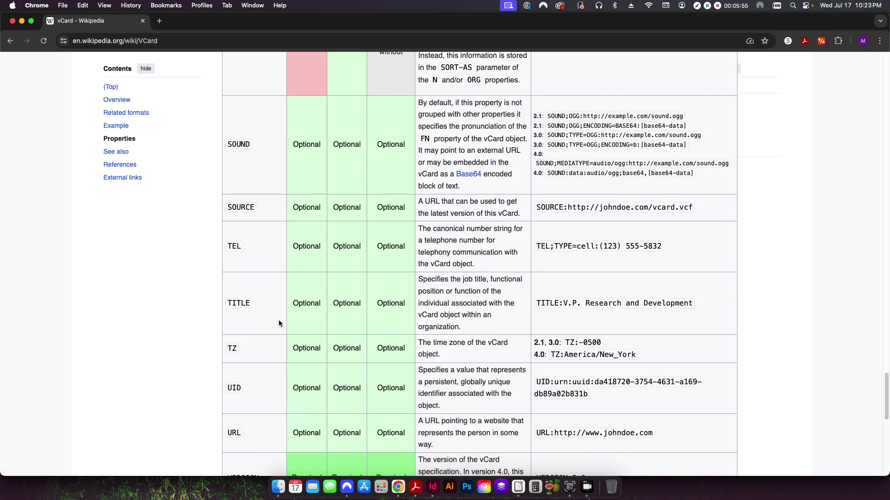
pyautogui.scroll(-2, 205, 365)
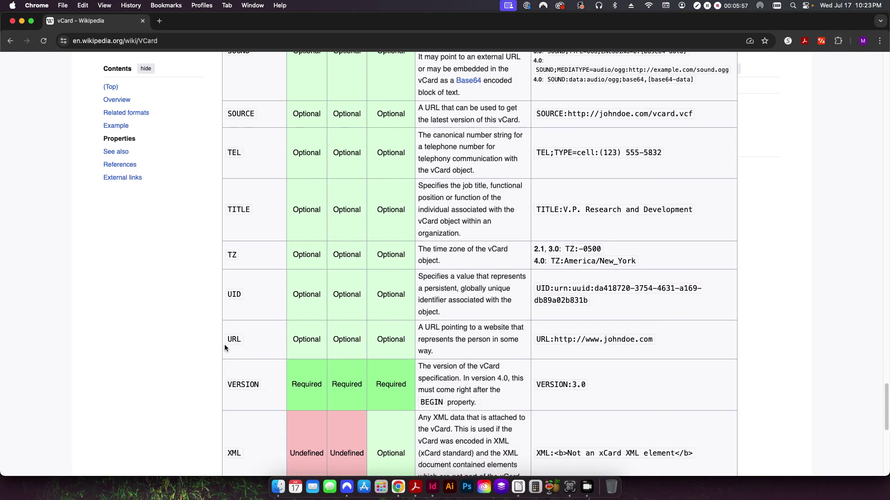
pyautogui.scroll(20, 225, 344)
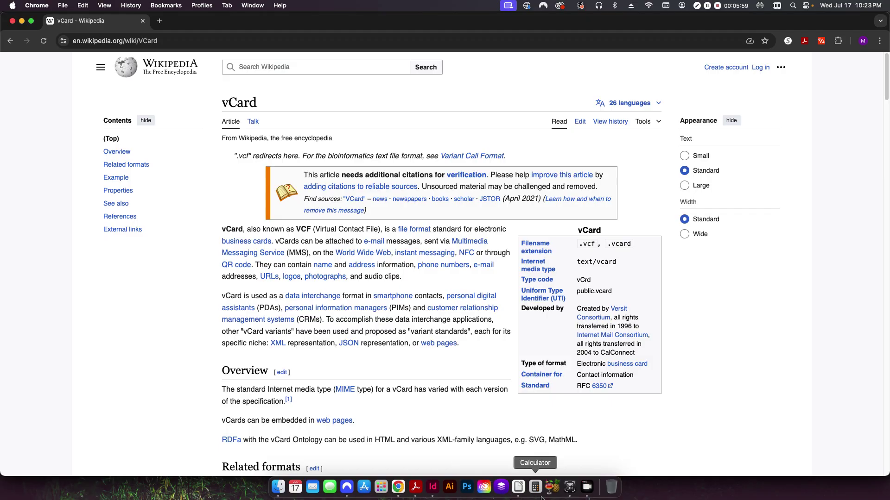
# Bring LibreOffice Calc forward and scroll across columns A–L to review the contact fields
pyautogui.click(518, 487)
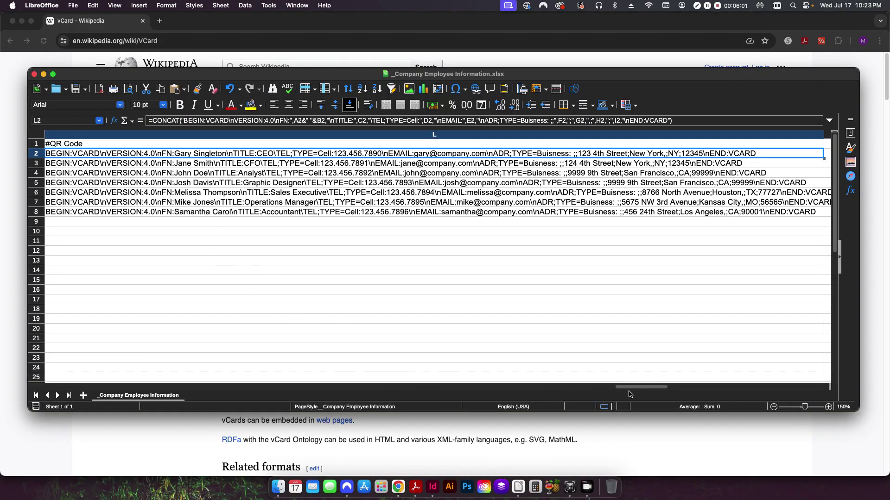
pyautogui.moveTo(626, 387); pyautogui.dragTo(646, 392)
pyautogui.moveTo(630, 387); pyautogui.dragTo(72, 357)
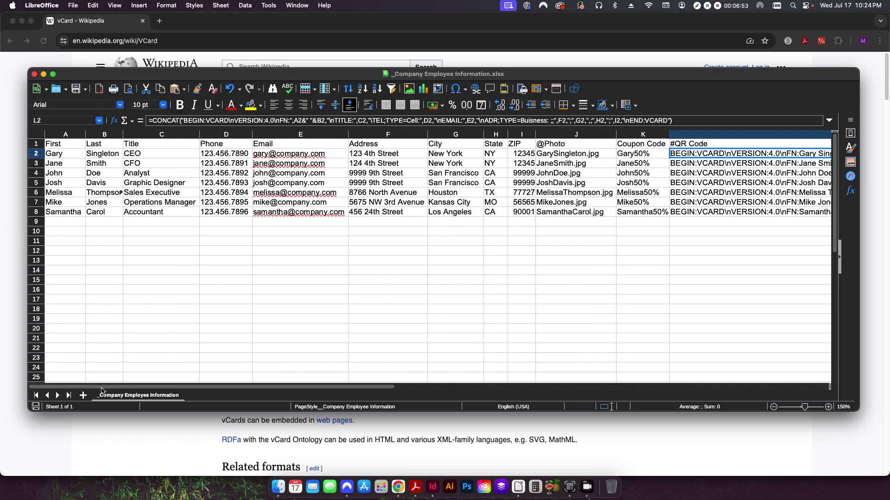
pyautogui.moveTo(104, 388); pyautogui.dragTo(491, 391)
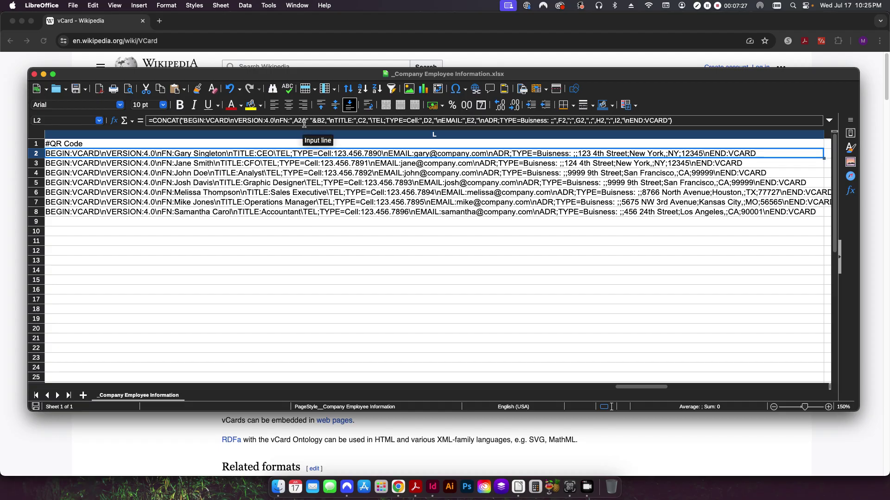
# Scroll the sheet, check cells A9 and C4, then bring up Wikipedia's vCard article
pyautogui.moveTo(631, 387); pyautogui.dragTo(63, 393)
pyautogui.click(73, 224)
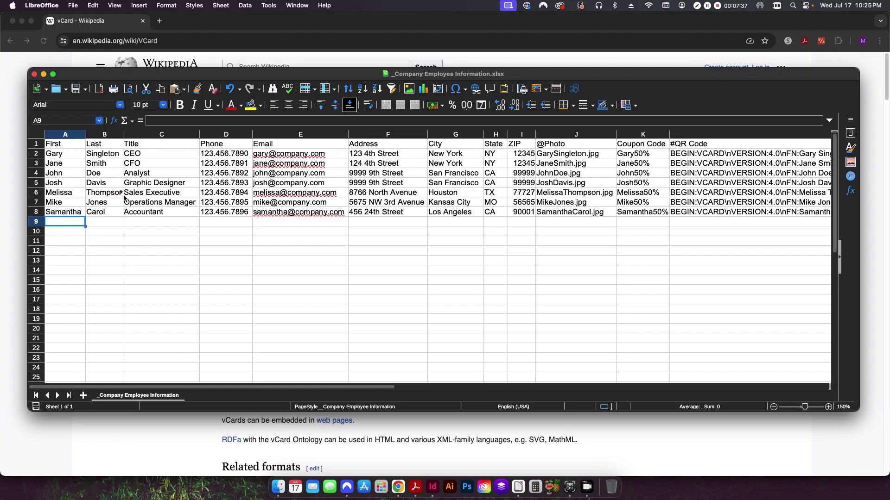
pyautogui.click(152, 176)
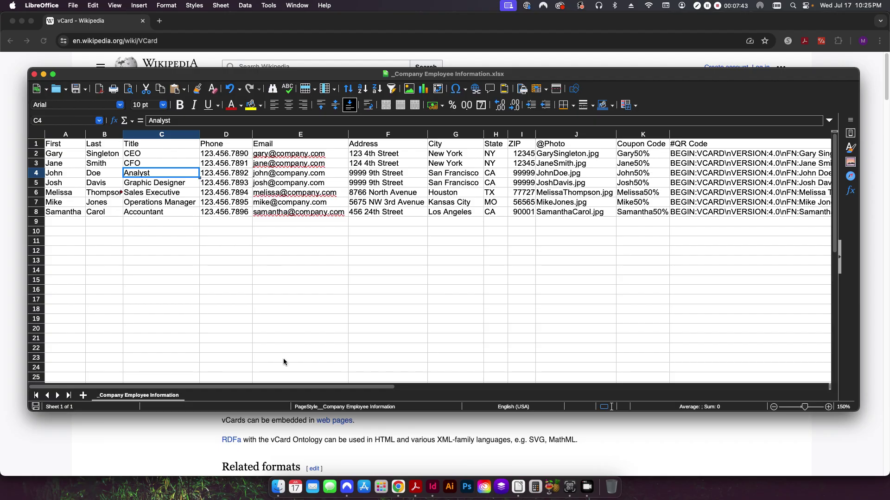
pyautogui.moveTo(284, 386); pyautogui.dragTo(621, 373)
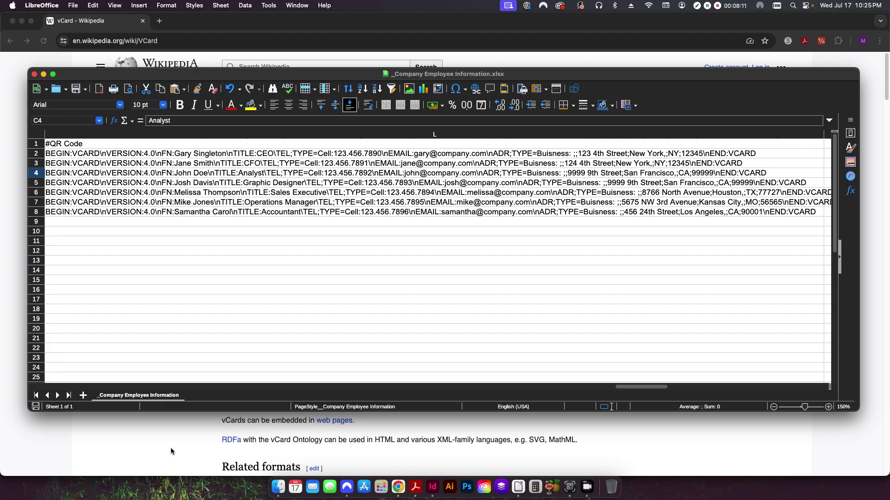
pyautogui.click(205, 447)
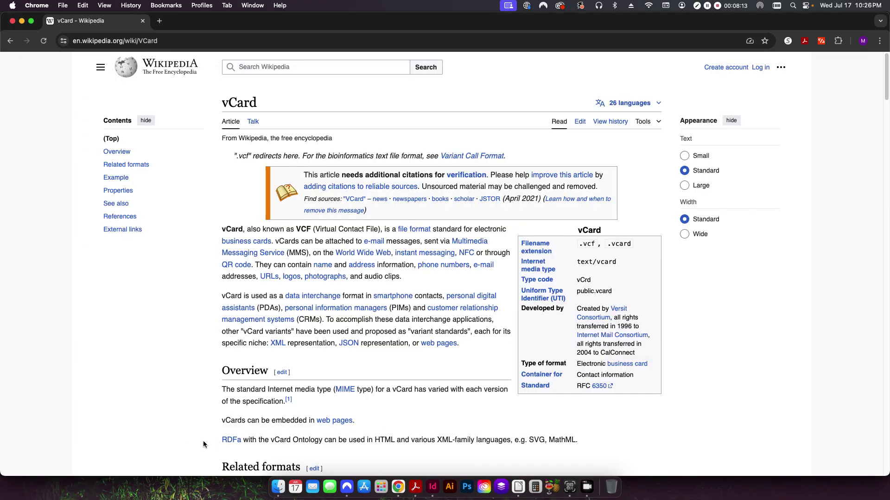
# Return to the InDesign card, select all, and preview the merged John Doe record in Preview mode
pyautogui.press('super+Tab')
pyautogui.click(306, 425)
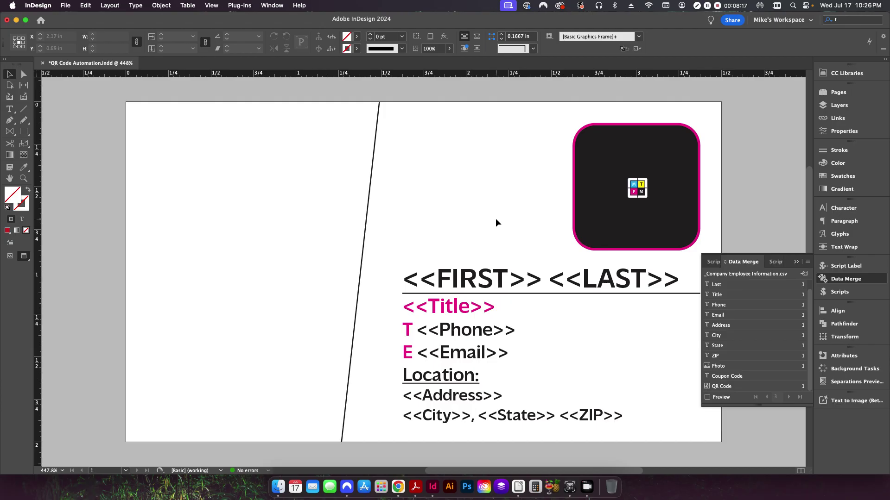
pyautogui.press('super+a')
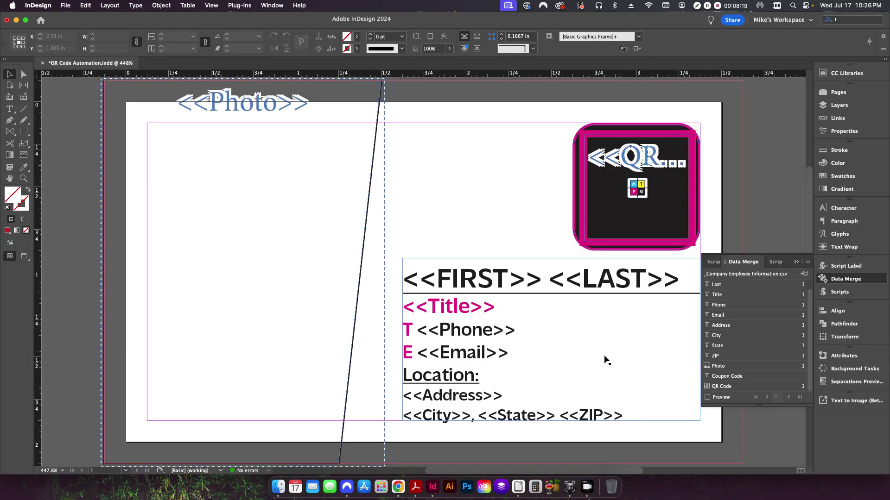
pyautogui.click(731, 394)
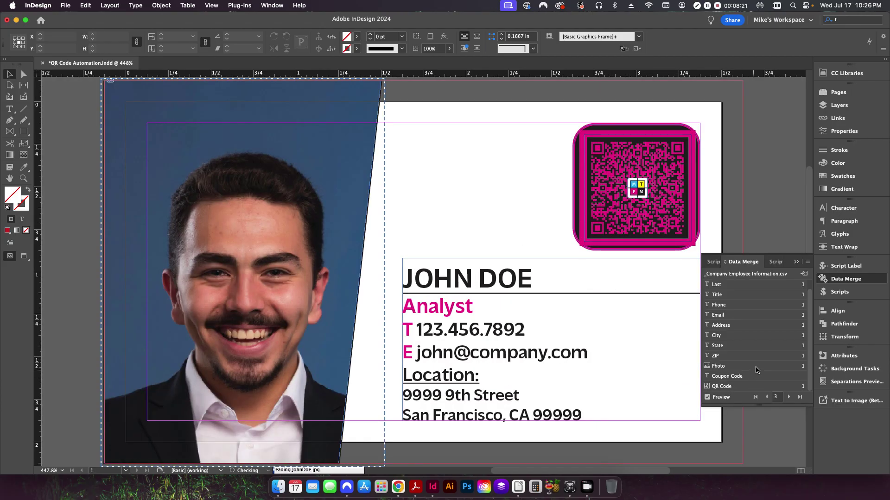
pyautogui.click(808, 261)
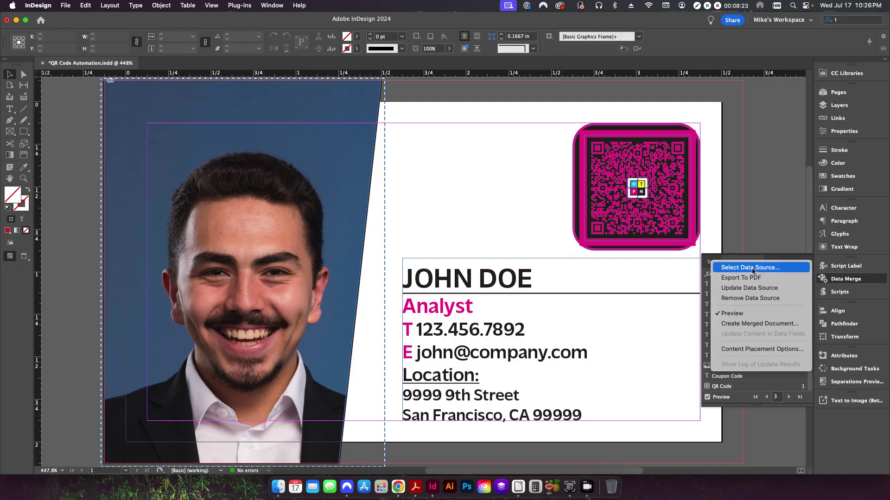
pyautogui.click(725, 291)
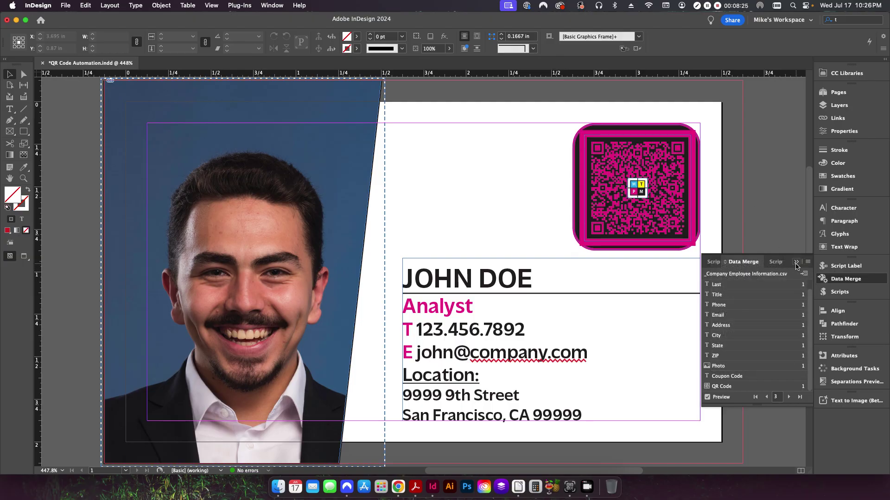
pyautogui.click(726, 291)
pyautogui.press('w')
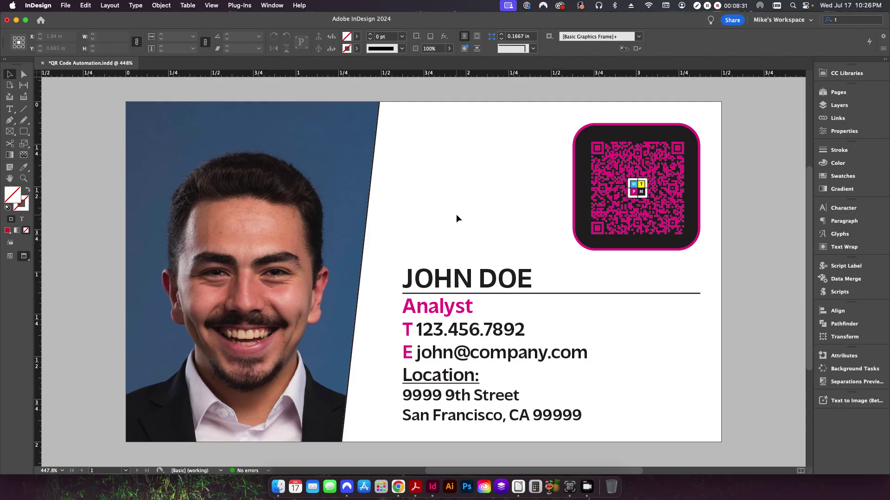
pyautogui.click(845, 279)
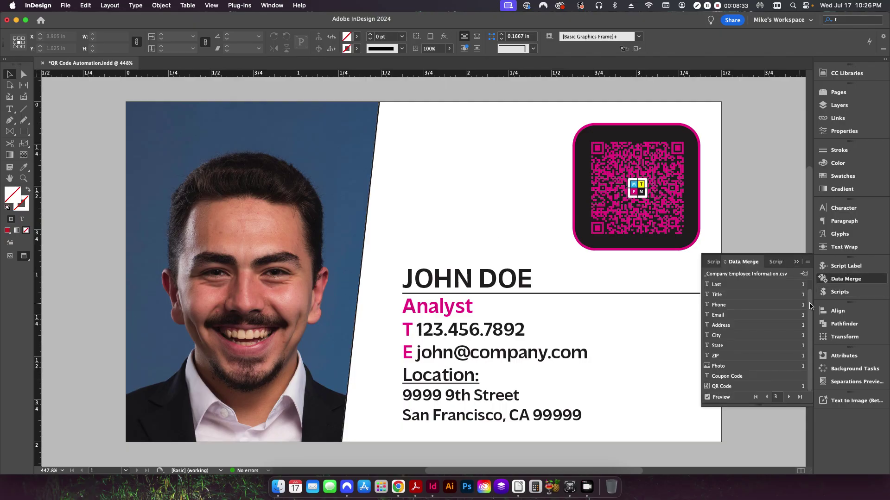
# Draw a square frame left of the rounded box and place the QR Code merge field in it
pyautogui.press('w')
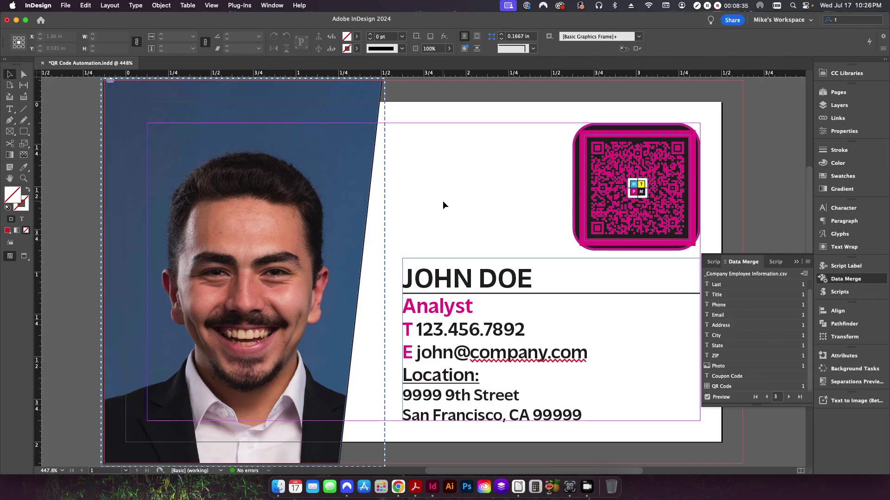
pyautogui.press('m')
pyautogui.moveTo(411, 142); pyautogui.dragTo(510, 241)
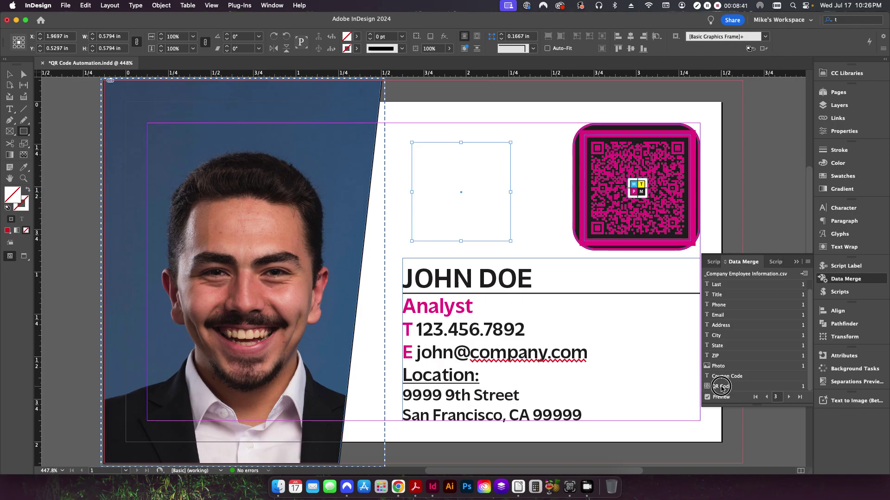
pyautogui.click(721, 387)
pyautogui.click(9, 74)
pyautogui.click(531, 220)
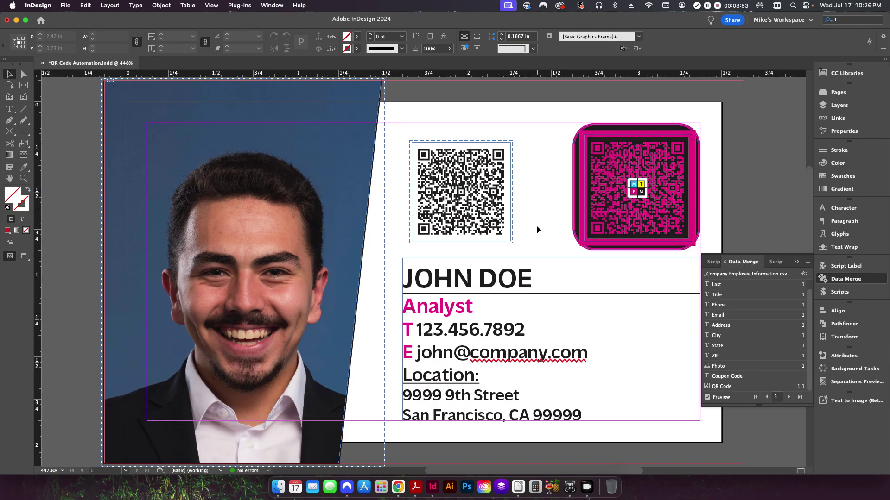
# Select the new QR code frame and fill it with yellow
pyautogui.click(357, 39)
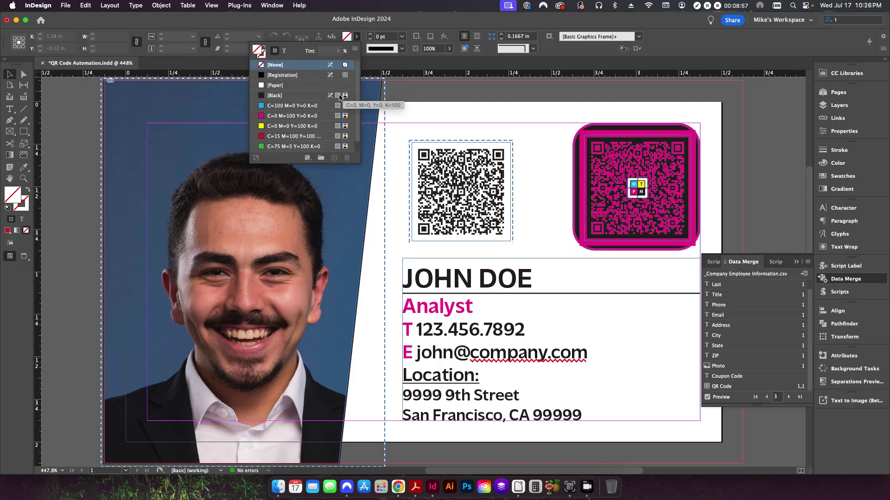
pyautogui.click(283, 128)
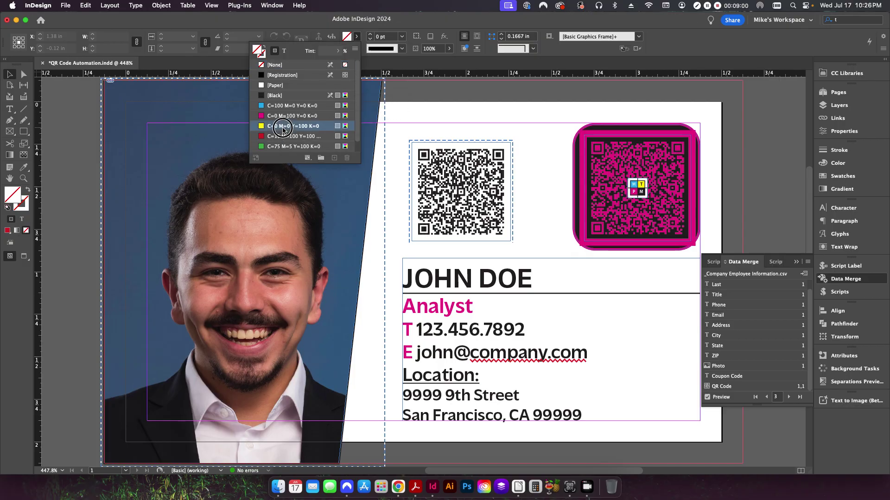
pyautogui.click(477, 162)
pyautogui.click(357, 36)
pyautogui.click(293, 126)
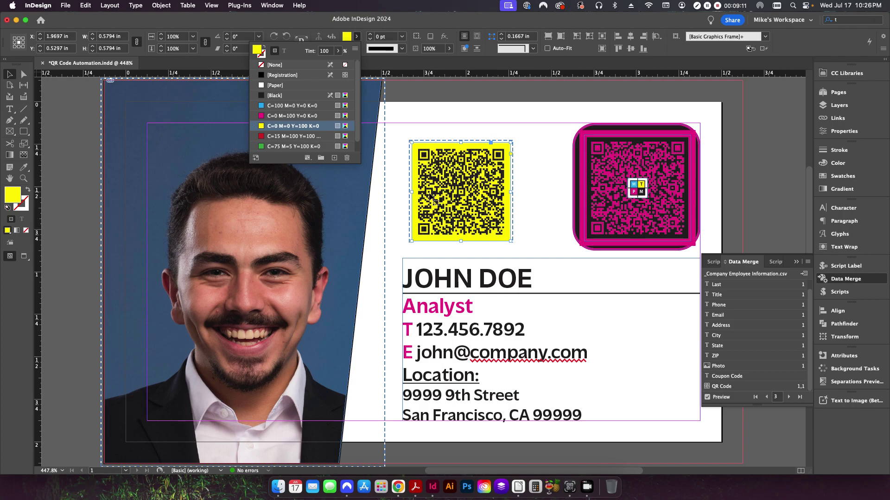
# Try cyan, red, green and dark blue fills, settling on cyan C=100 M=0 Y=0 K=0
pyautogui.click(299, 106)
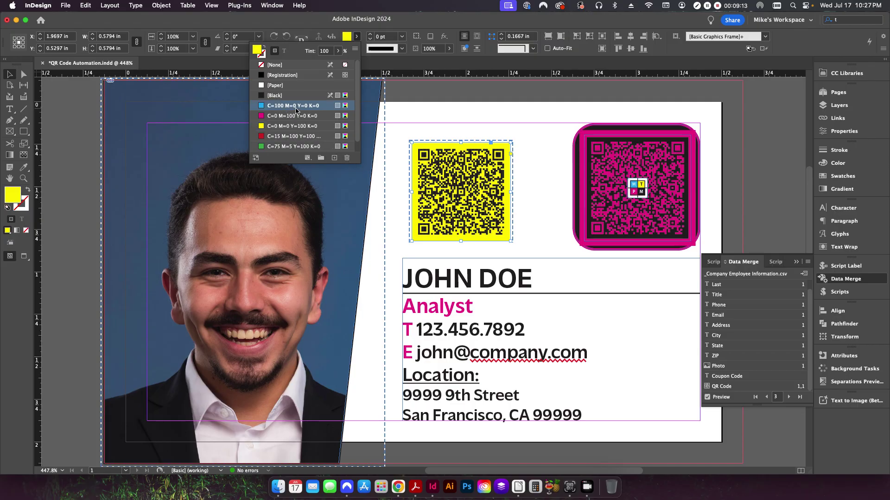
pyautogui.click(293, 136)
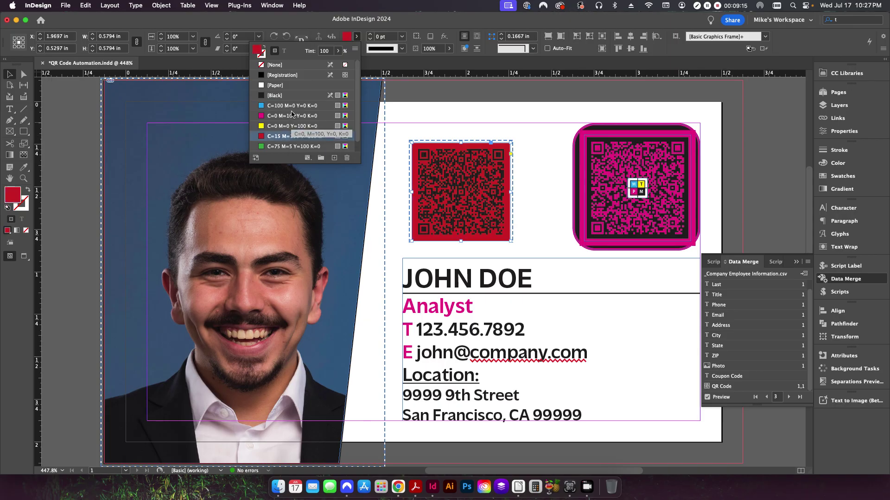
pyautogui.moveTo(451, 188)
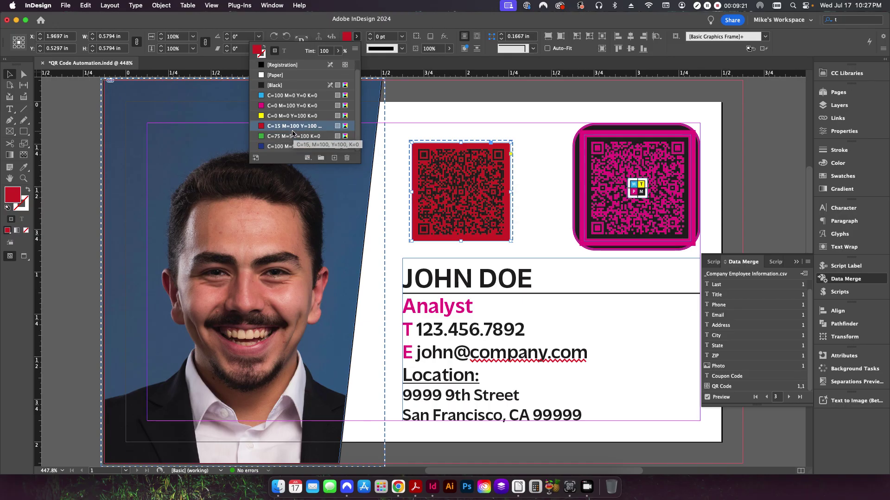
pyautogui.click(294, 145)
pyautogui.moveTo(406, 180)
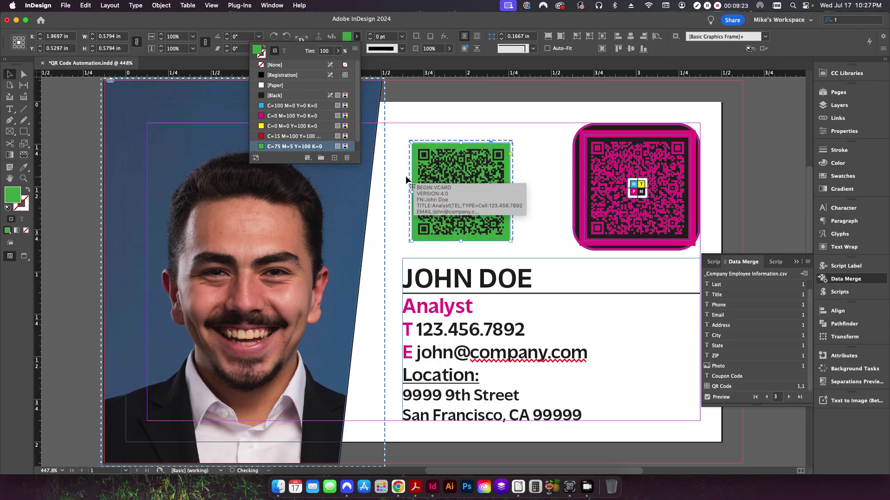
pyautogui.scroll(-1, 297, 134)
pyautogui.click(294, 146)
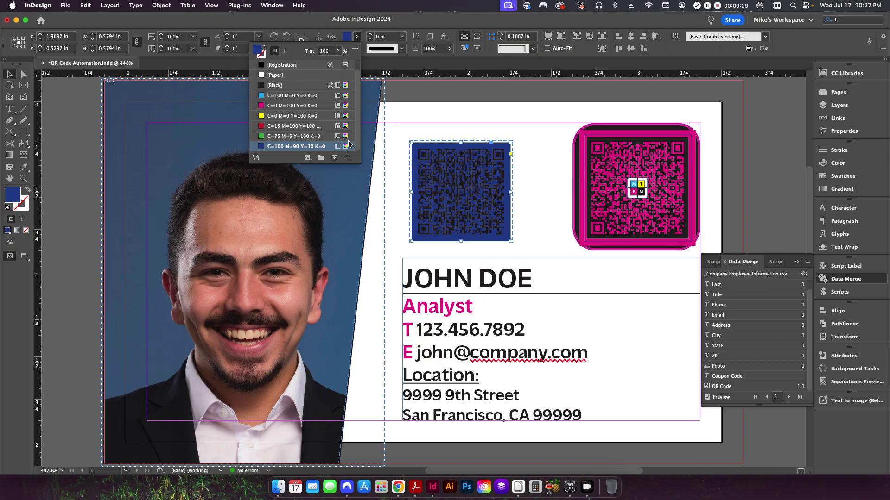
pyautogui.click(291, 96)
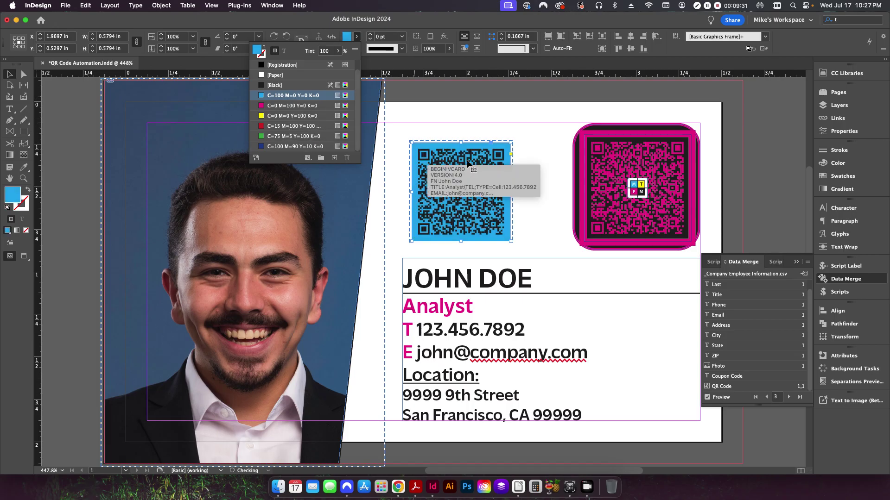
pyautogui.click(530, 200)
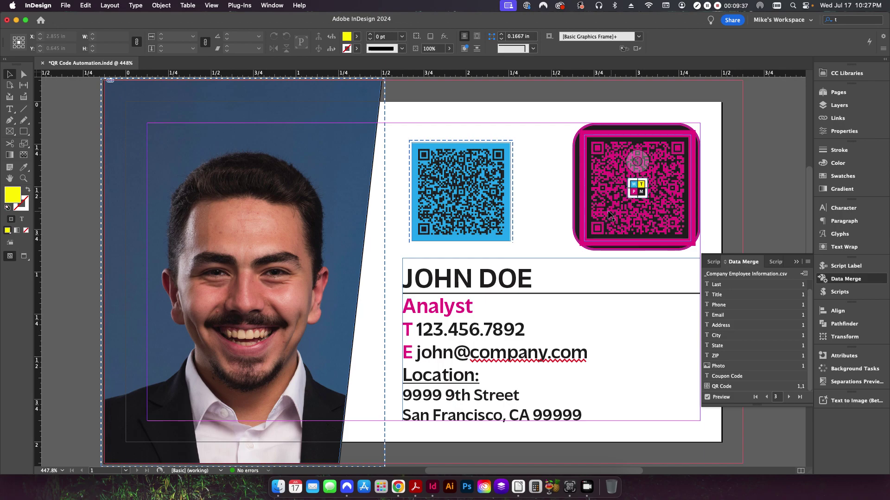
pyautogui.click(574, 180)
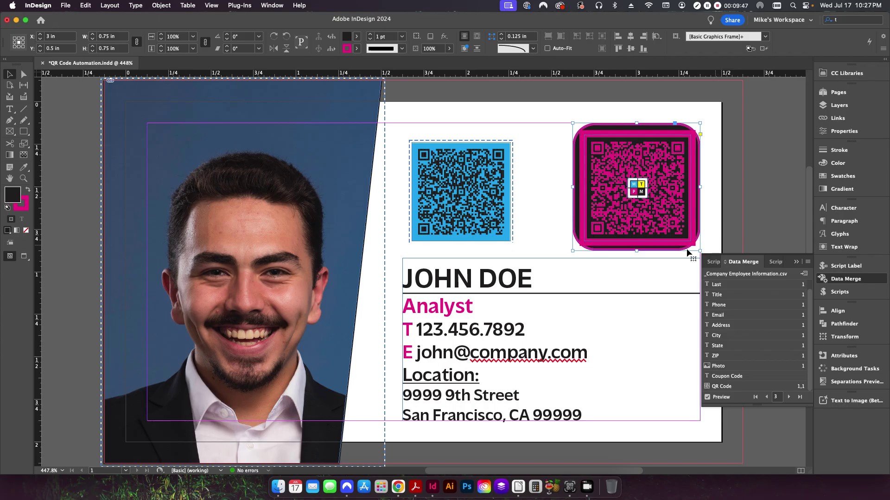
pyautogui.click(616, 204)
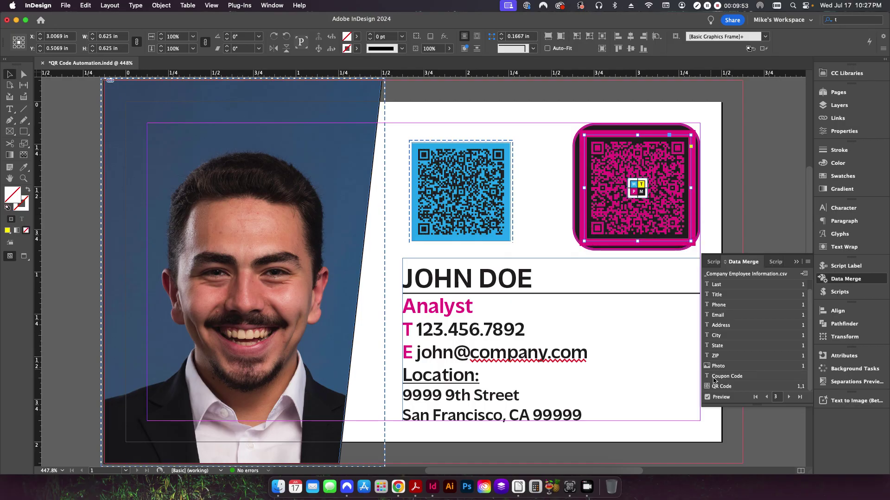
pyautogui.click(550, 216)
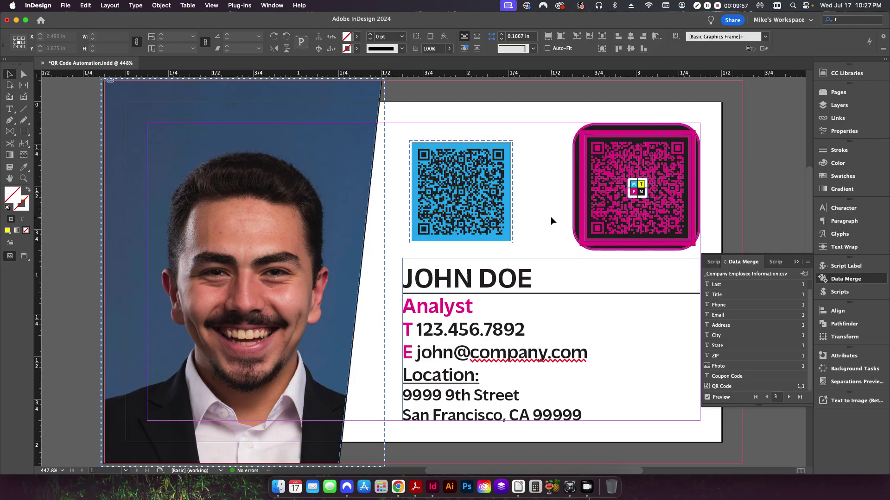
# Restore the merged record preview in Preview mode and select the QR code inside the rounded black box
pyautogui.press('w')
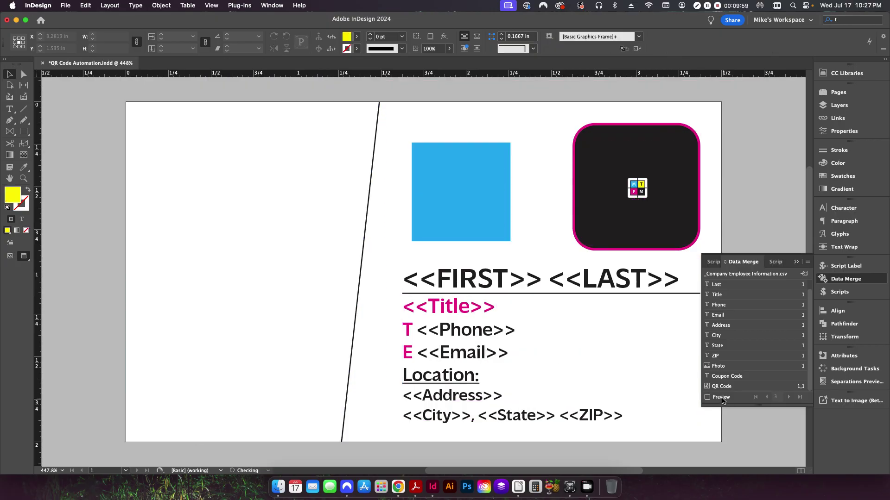
pyautogui.press('w')
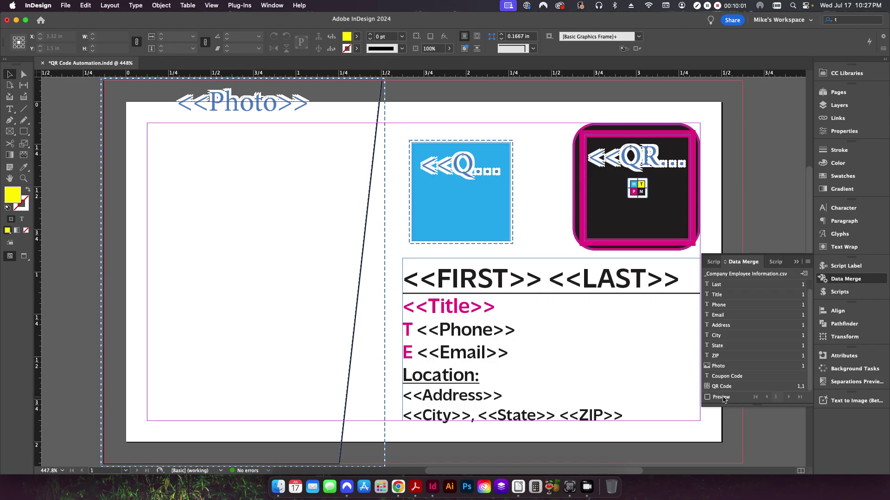
pyautogui.click(613, 163)
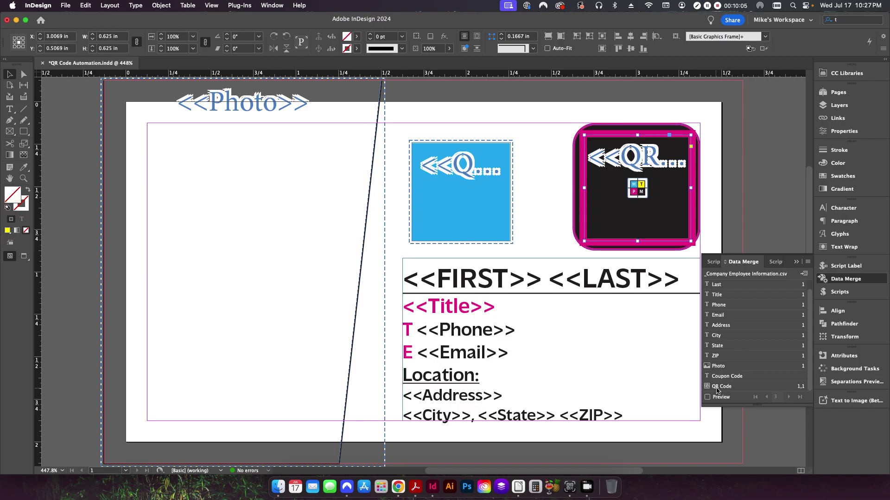
pyautogui.click(707, 397)
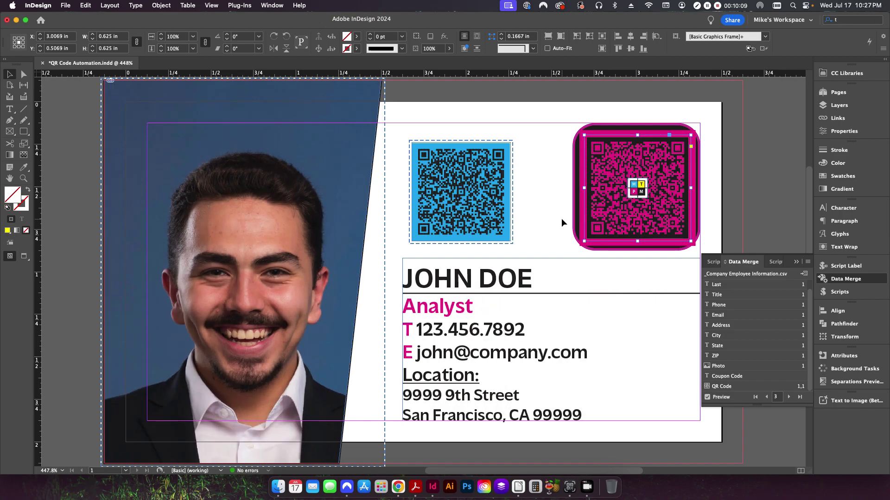
pyautogui.press('w')
pyautogui.click(580, 214)
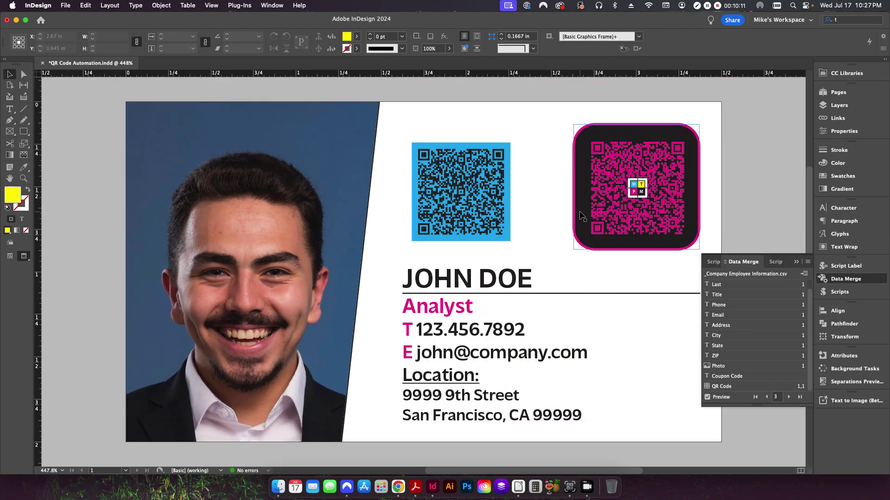
pyautogui.click(622, 220)
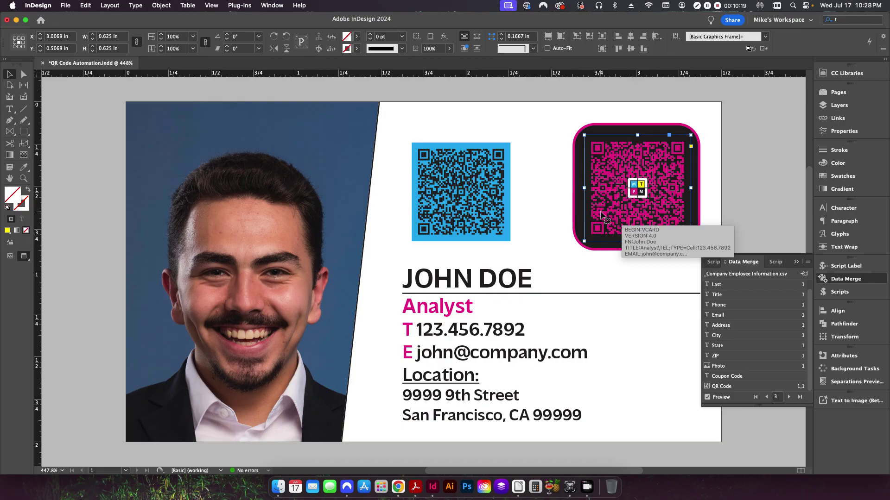
# Open the QR code's Inner Glow settings, keeping Normal mode, Precise technique, Edge source and 100% choke
pyautogui.rightClick(615, 218)
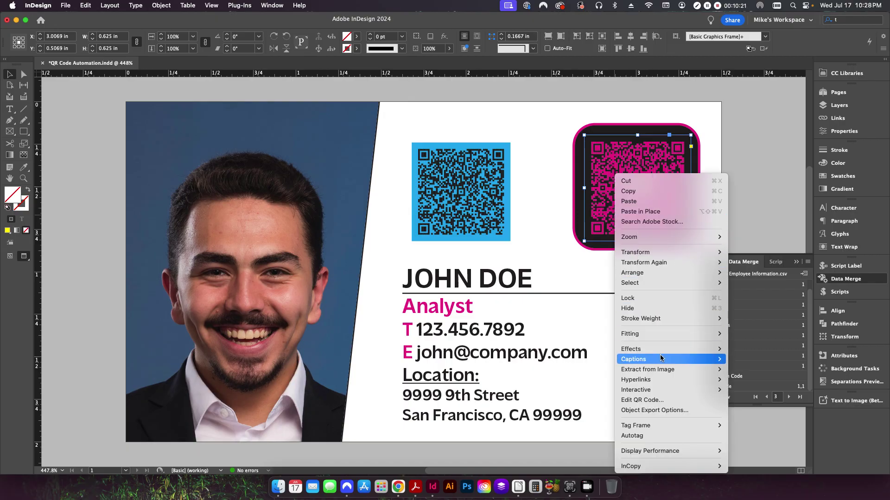
pyautogui.click(567, 378)
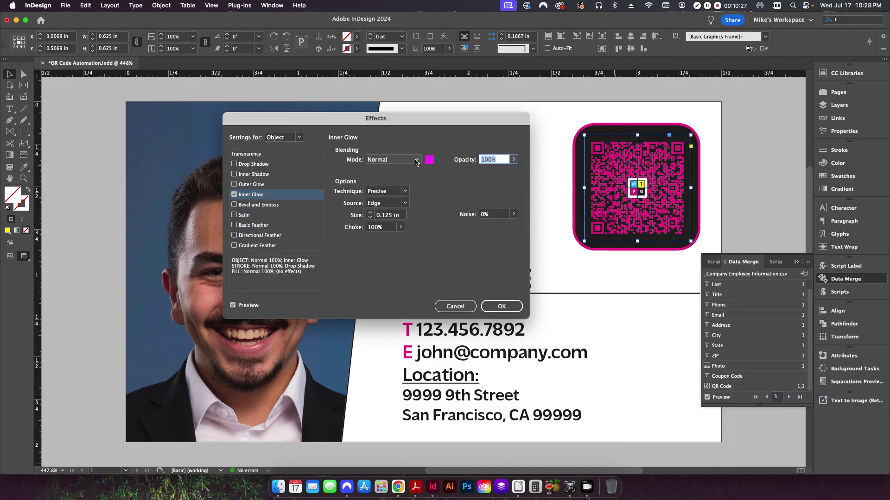
pyautogui.click(416, 160)
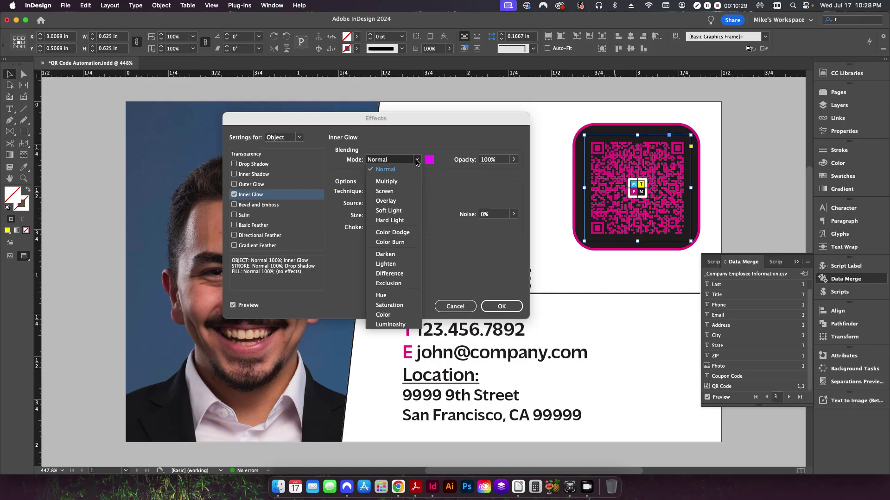
pyautogui.click(395, 170)
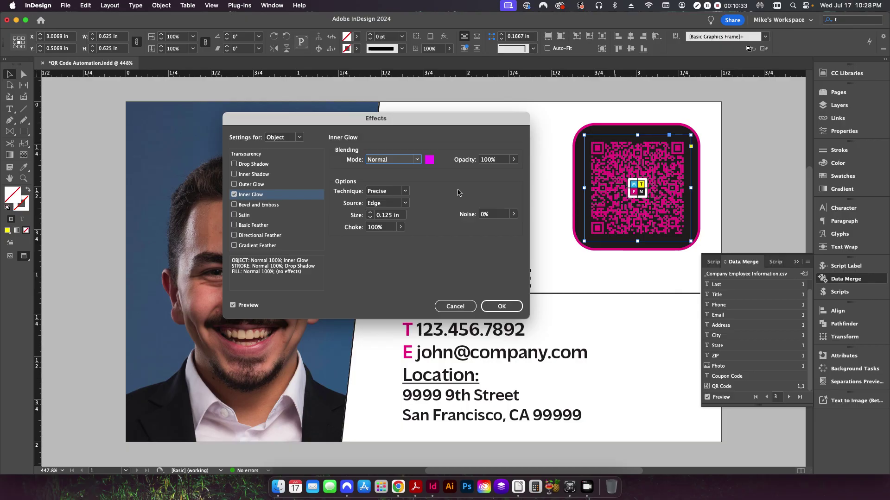
pyautogui.click(395, 195)
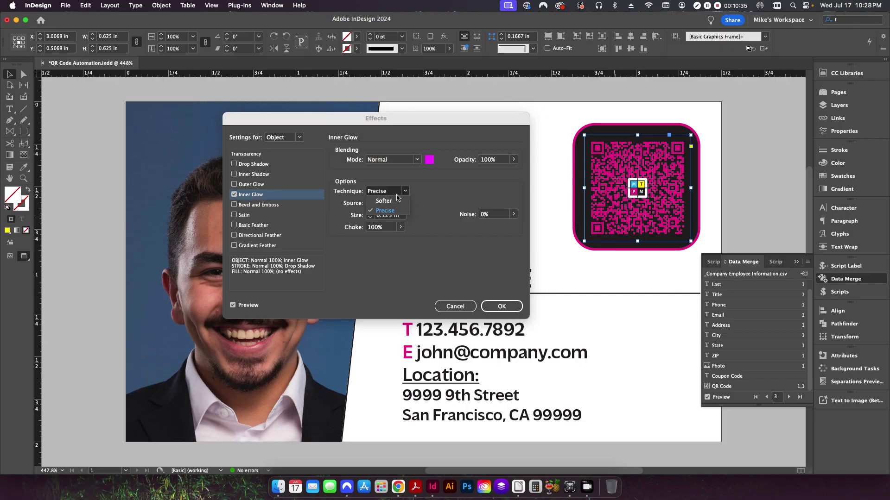
pyautogui.click(398, 197)
pyautogui.click(395, 206)
pyautogui.click(395, 205)
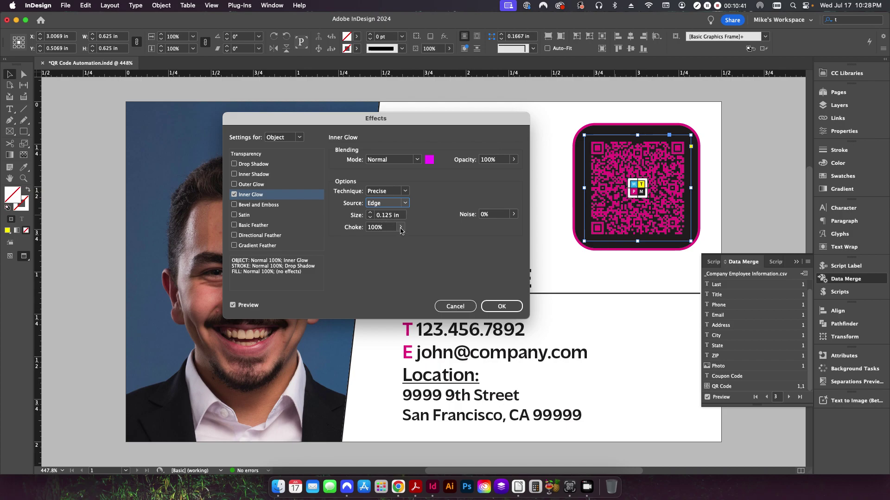
pyautogui.click(401, 228)
pyautogui.click(424, 239)
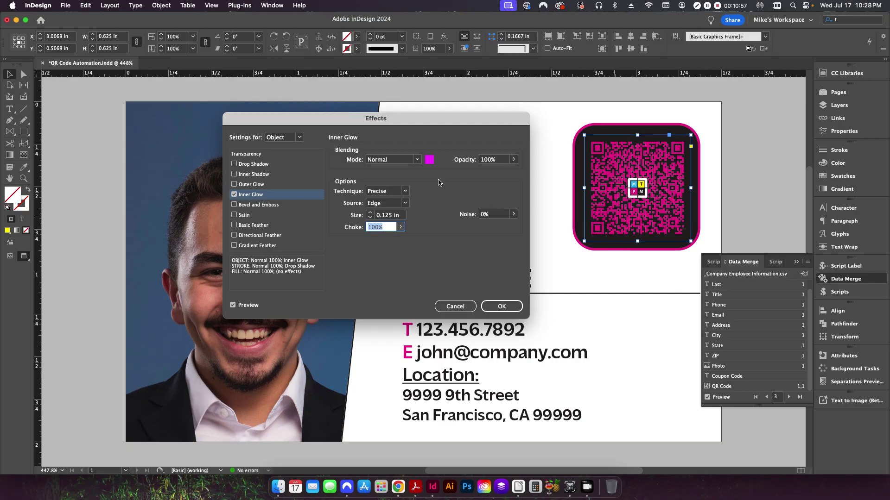
# Set the QR code's inner glow to the C=0 M=0 Y=100 K=0 yellow swatch and apply the effect
pyautogui.click(429, 161)
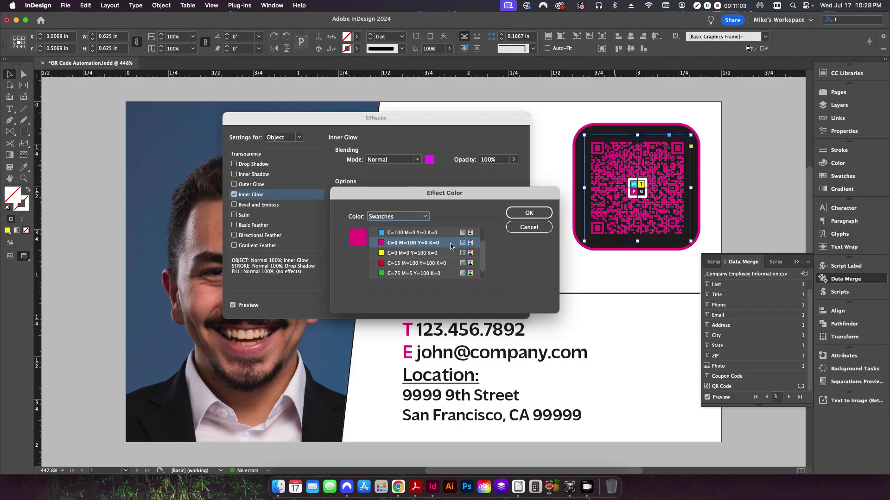
pyautogui.click(402, 254)
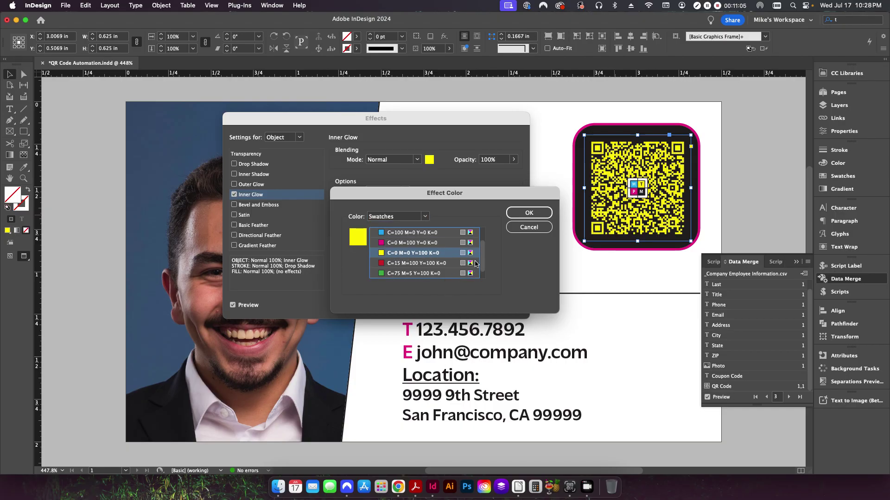
pyautogui.click(405, 264)
pyautogui.scroll(-2, 407, 266)
pyautogui.click(410, 268)
pyautogui.scroll(4, 413, 267)
pyautogui.click(411, 269)
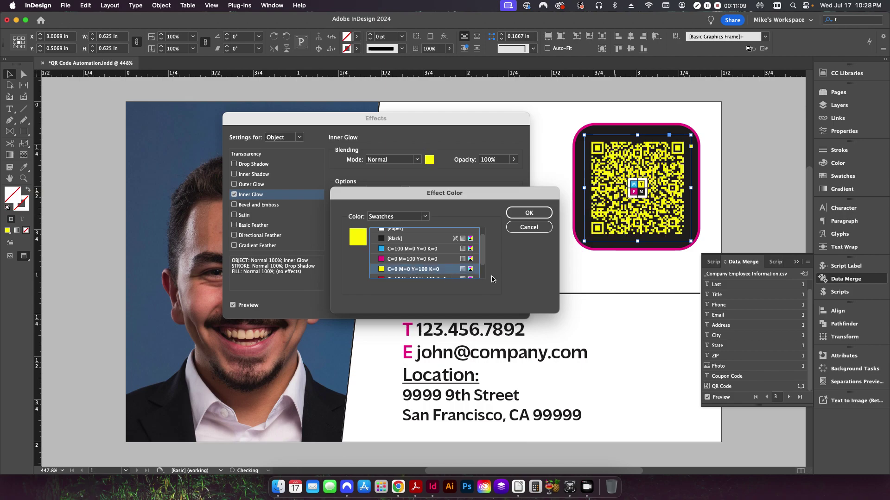
pyautogui.click(516, 213)
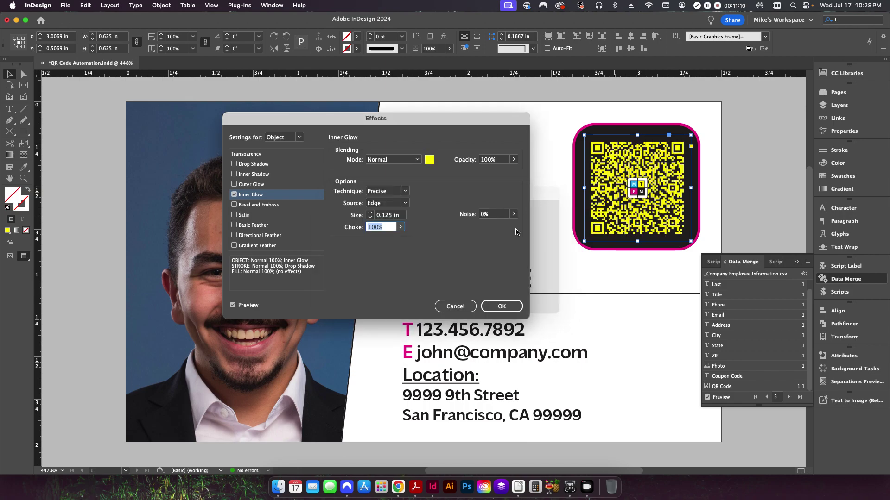
pyautogui.click(501, 306)
pyautogui.click(679, 209)
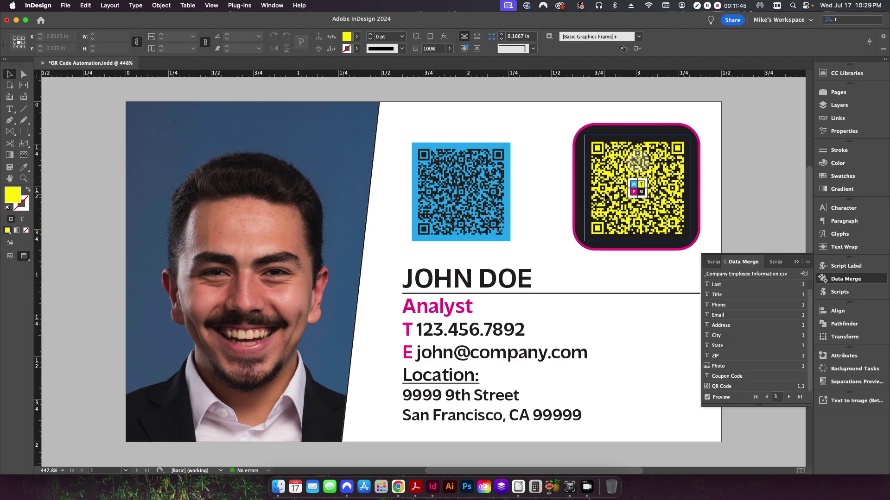
# Check the small CMYK logo at the QR code's centre, clear the selection and collapse the Data Merge panel
pyautogui.moveTo(656, 219)
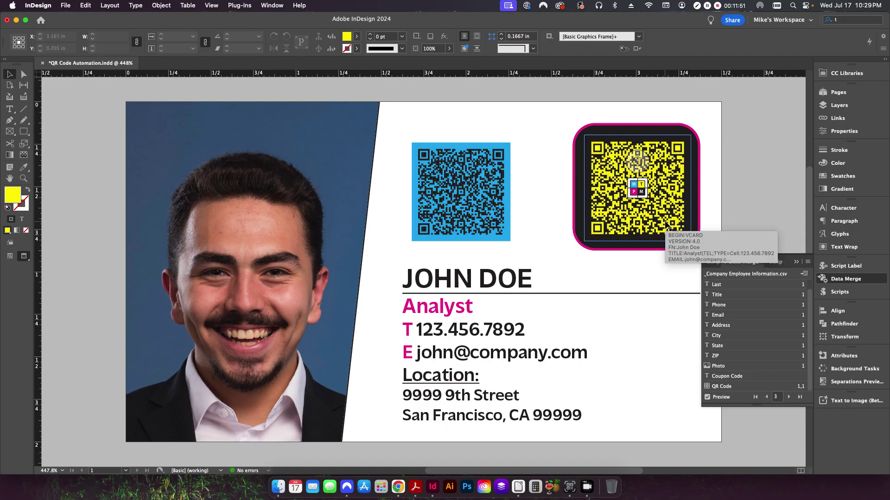
pyautogui.click(644, 196)
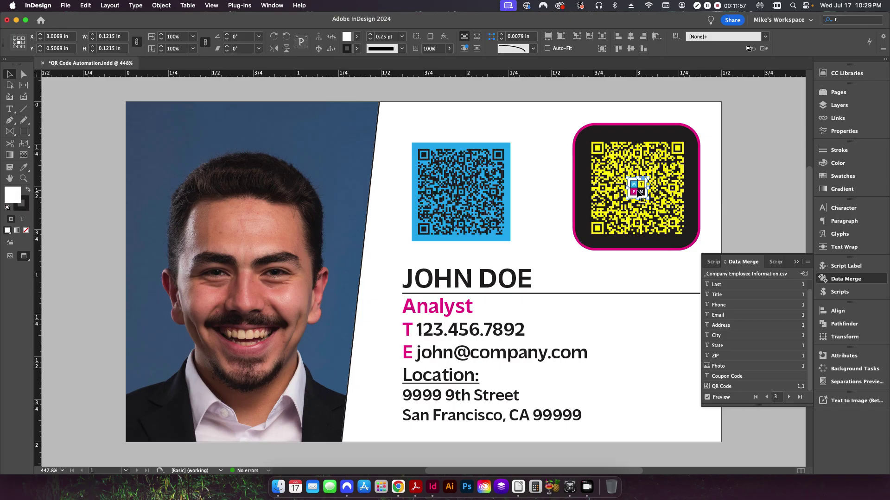
pyautogui.click(707, 242)
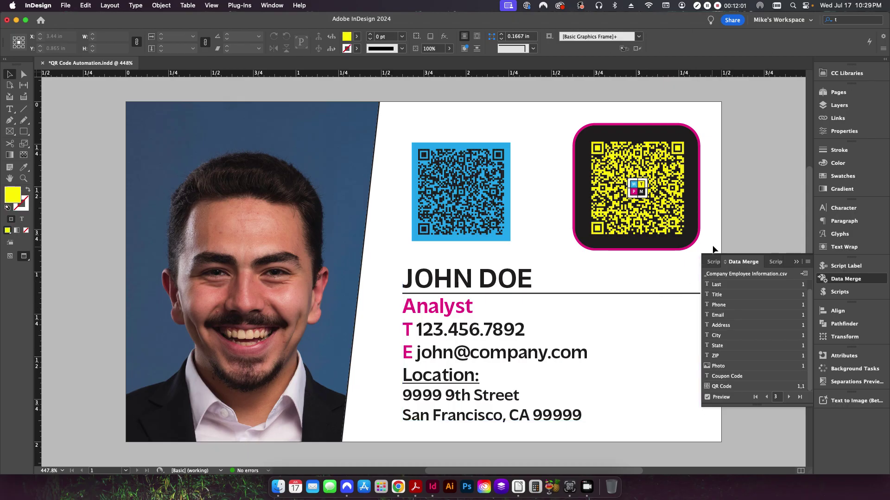
pyautogui.click(796, 261)
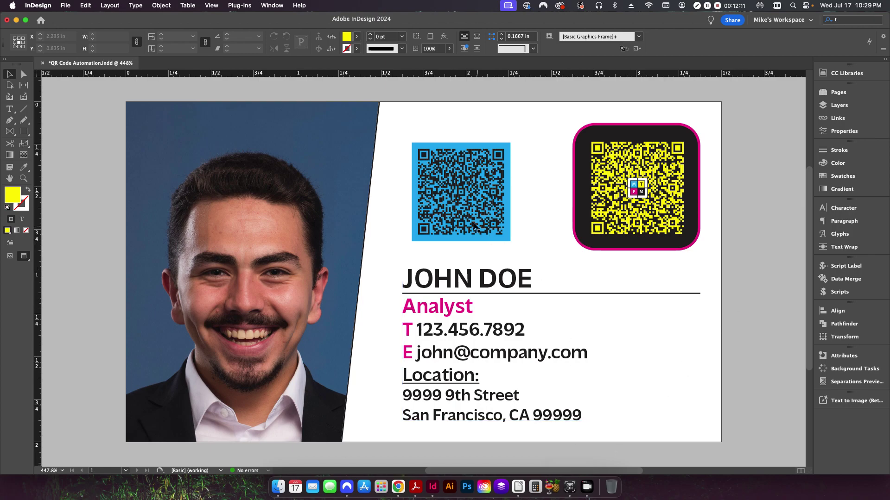
# Remove the blue QR code and scan the yellow QR code with QR Capture
pyautogui.press('super+z')
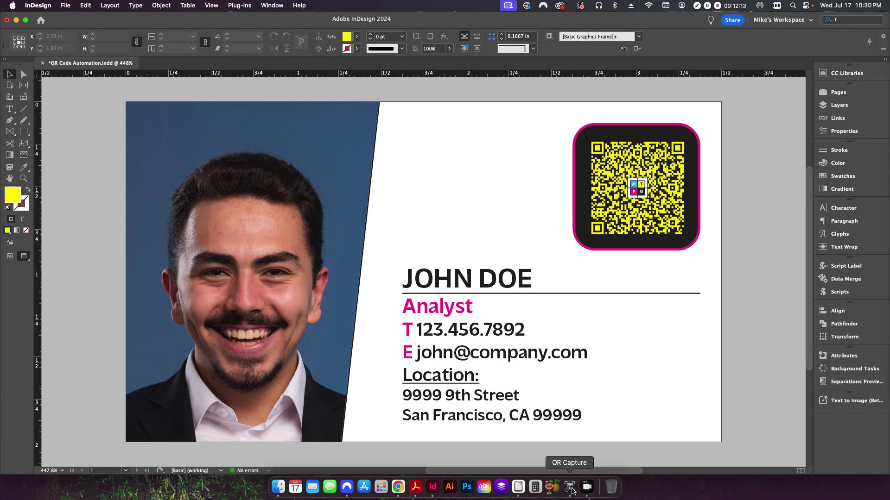
pyautogui.click(570, 486)
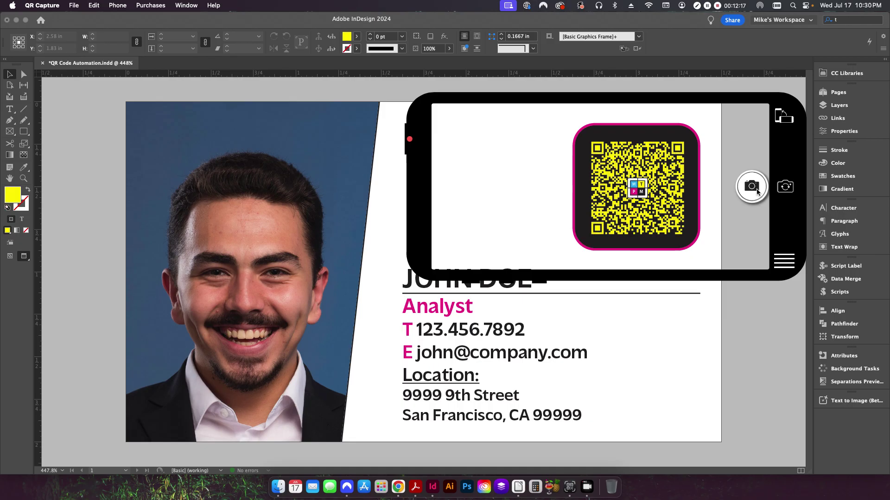
pyautogui.click(753, 188)
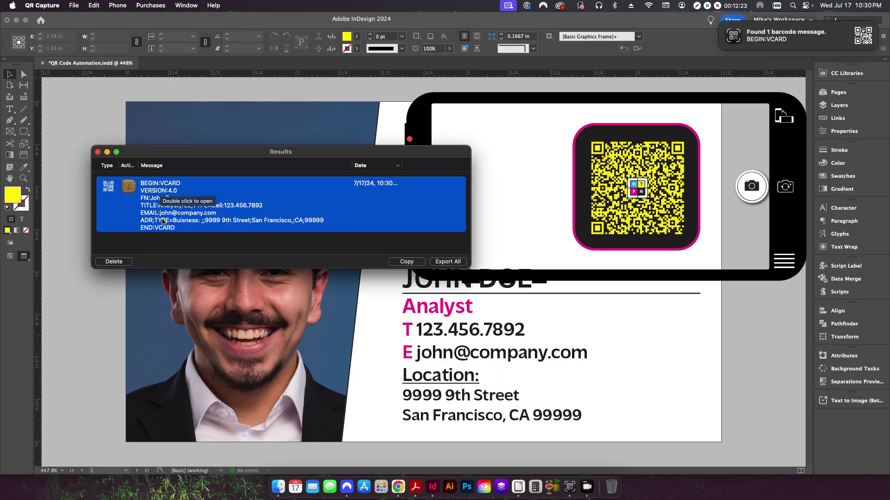
# Review the decoded vCard contact details, delete the result and close QR Capture
pyautogui.click(750, 323)
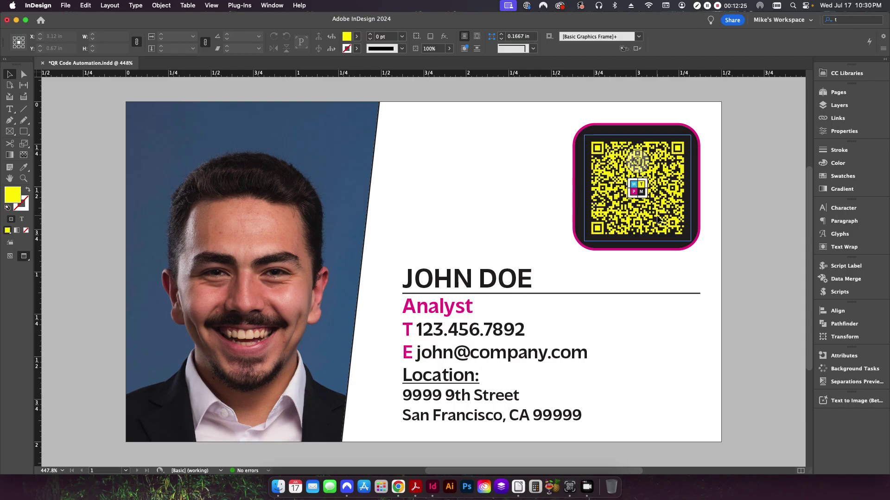
pyautogui.click(570, 486)
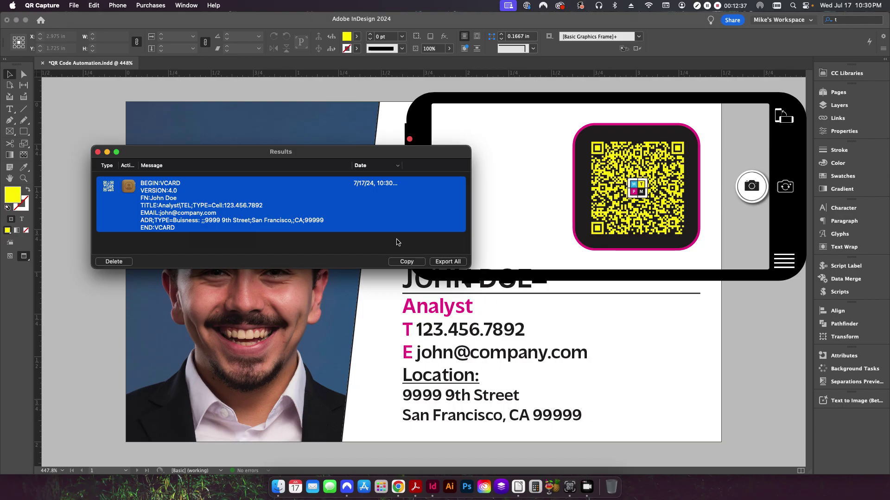
pyautogui.click(114, 261)
pyautogui.click(97, 152)
pyautogui.click(703, 362)
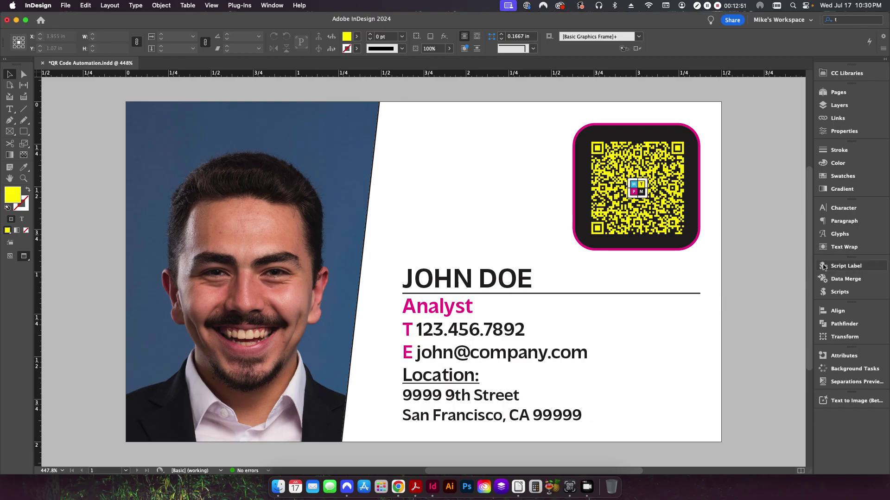
# Open the Data Merge panel and step forward to preview records 4 and 5
pyautogui.click(845, 279)
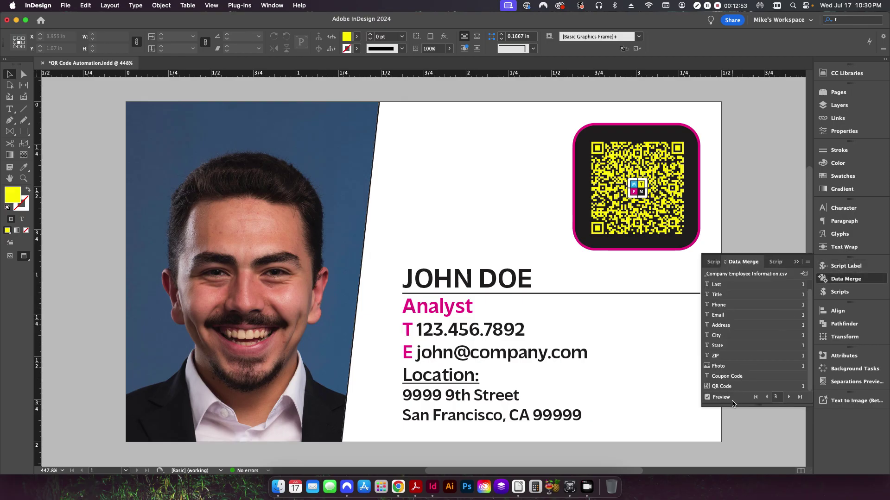
pyautogui.click(787, 397)
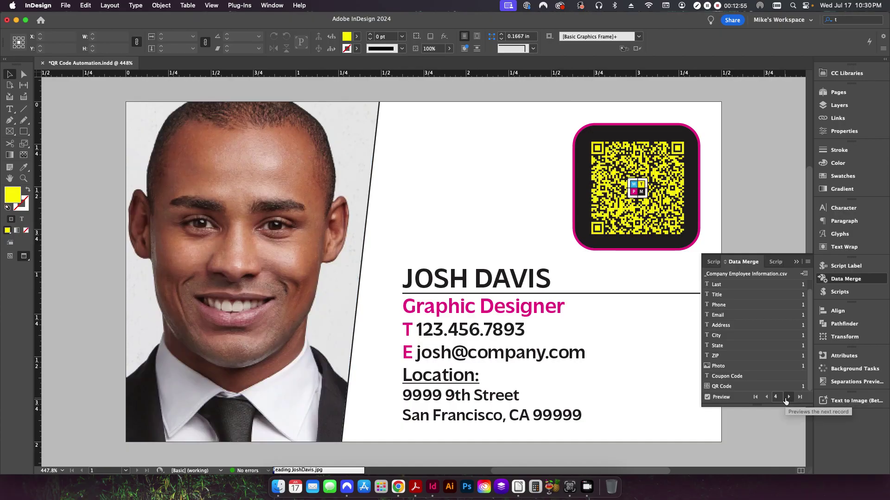
pyautogui.click(787, 397)
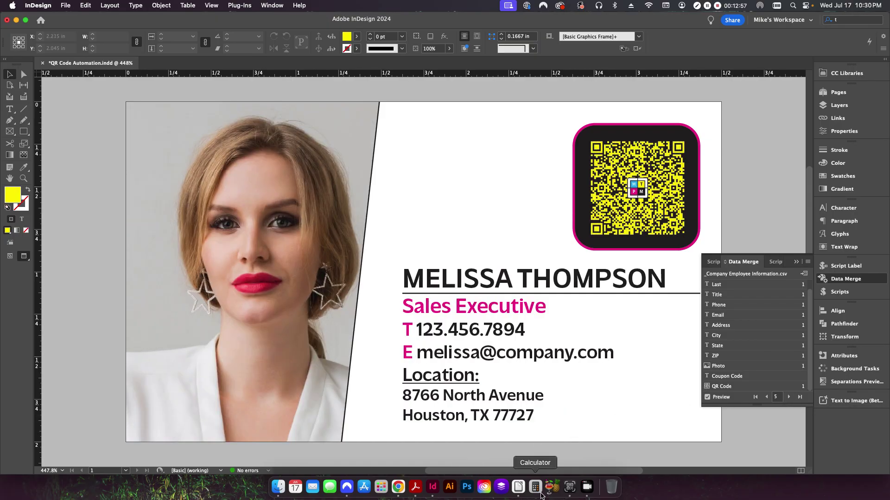